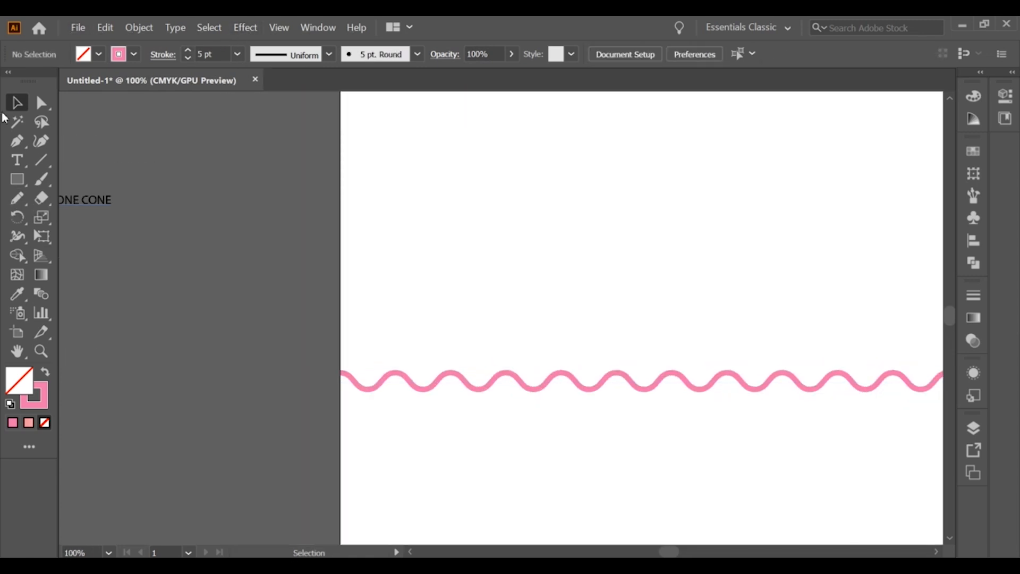
Expand the appearance of the pink wavy line and convert its stroke into a filled shape
key("ctrl+a")
left_click(139, 27)
left_click(182, 198)
left_click(140, 27)
left_click(159, 187)
left_click(470, 383)
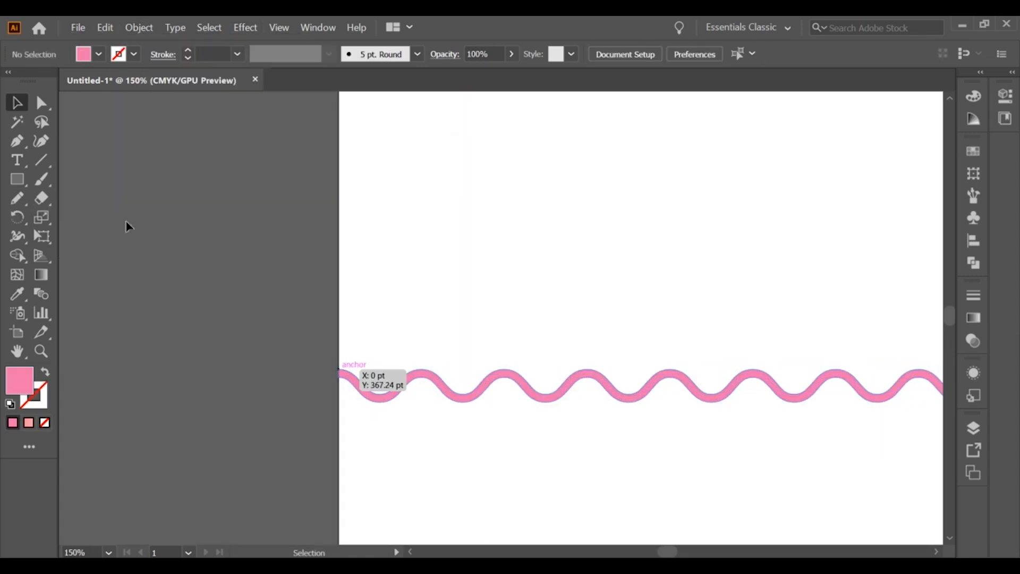
Start a Pen path at the wave's left end and add a point on the artboard's top-left corner
key("p")
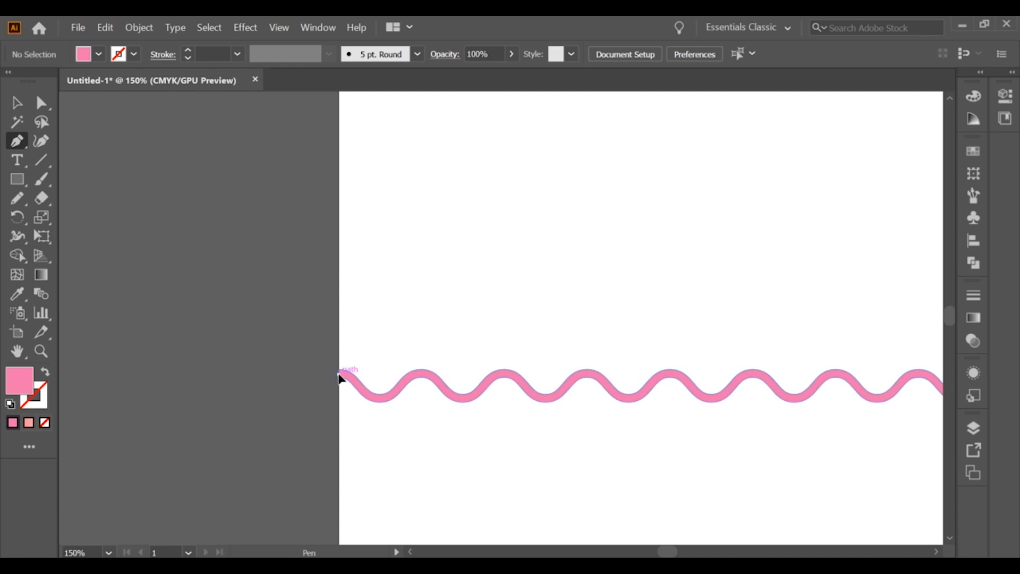
left_click(339, 374)
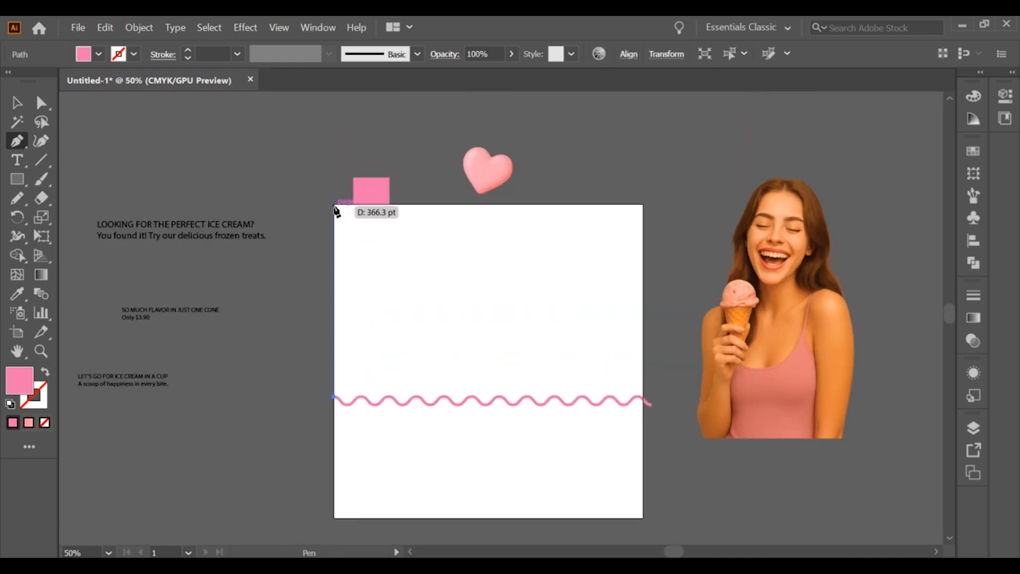
left_click(334, 206)
scroll(341, 212, "up", 2)
key("ctrl+z")
left_click(329, 198)
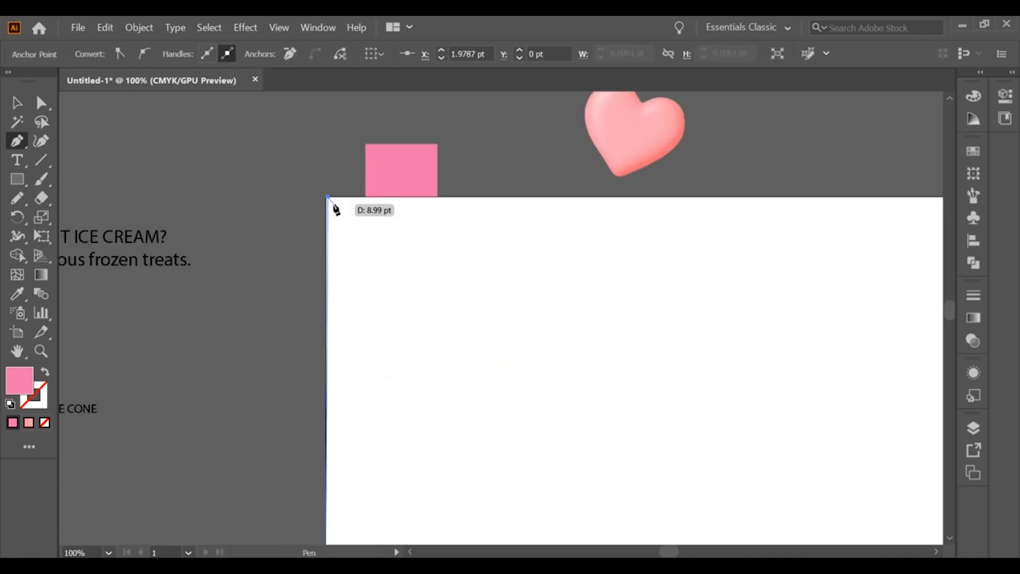
key("ctrl+z")
left_click(327, 197)
Continue the path to the artboard's top-right corner and down to the wave, and swap the path's fill and stroke
scroll(401, 199, "down", 1)
left_click(766, 201)
left_click(768, 456)
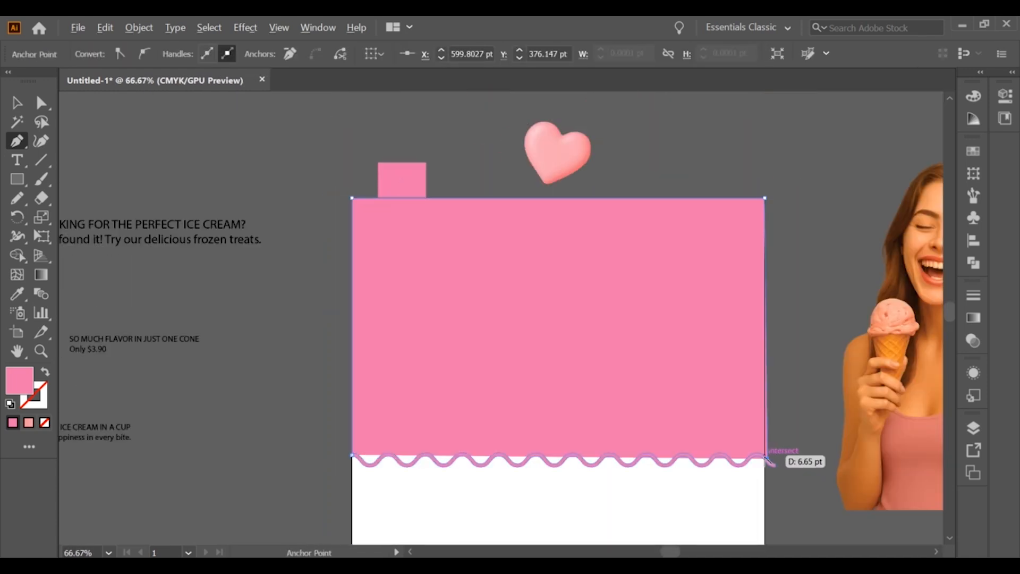
scroll(768, 457, "up", 2)
key("ctrl+z")
left_click(766, 460)
key("shift+x")
scroll(768, 471, "up", 1)
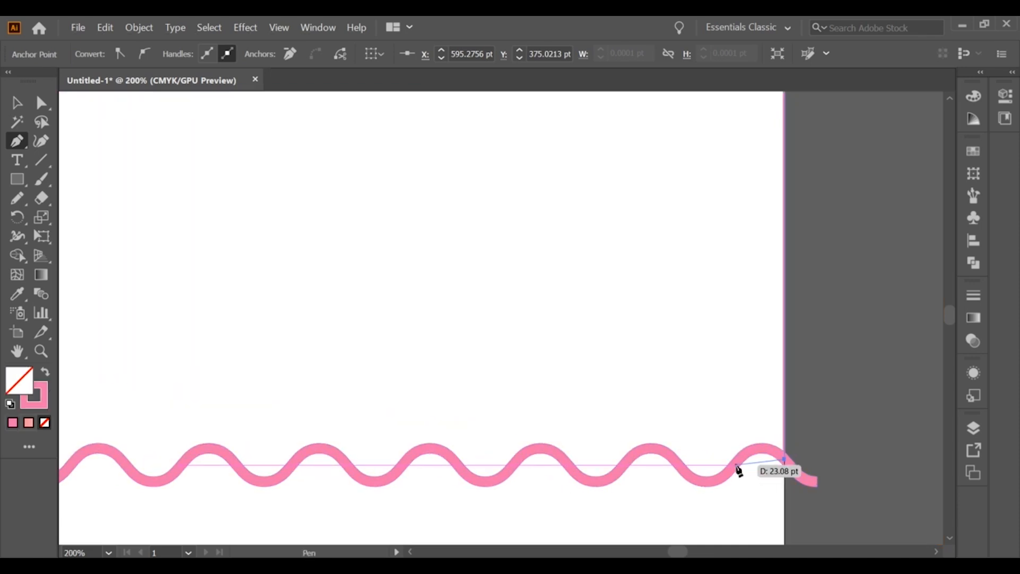
Trace the wave with curved points back to the artboard's left edge and fill the path with pink
left_click_drag(740, 459, 716, 488)
left_click_drag(673, 459, 651, 429)
left_click(608, 479)
left_click_drag(560, 455, 536, 419)
left_click(561, 456)
left_click(504, 477)
key("ctrl+z")
left_click_drag(415, 453, 408, 466)
left_click(300, 459)
left_click_drag(266, 480, 248, 474)
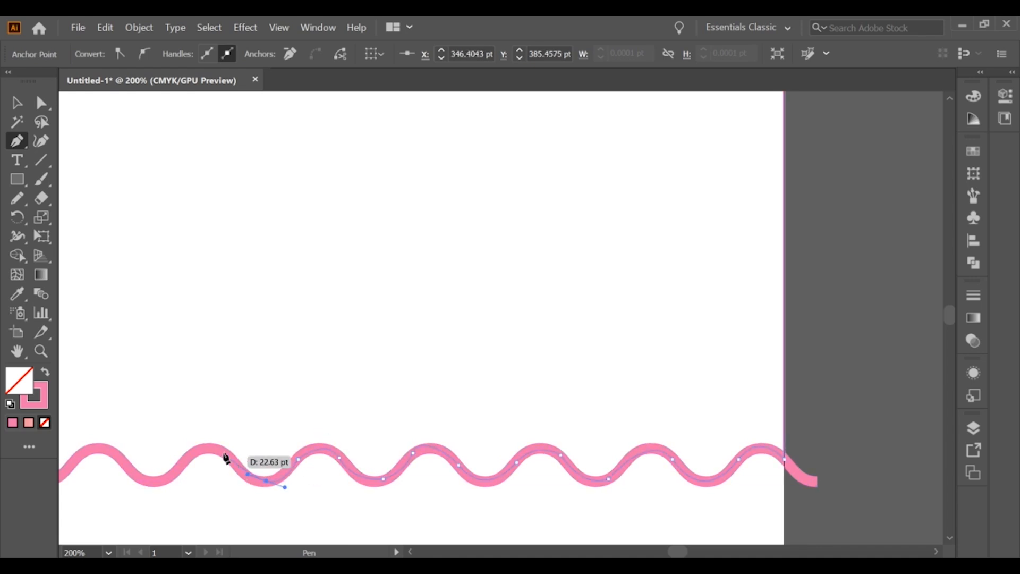
left_click(178, 465)
left_click_drag(178, 465, 293, 424)
left_click_drag(255, 436, 193, 409)
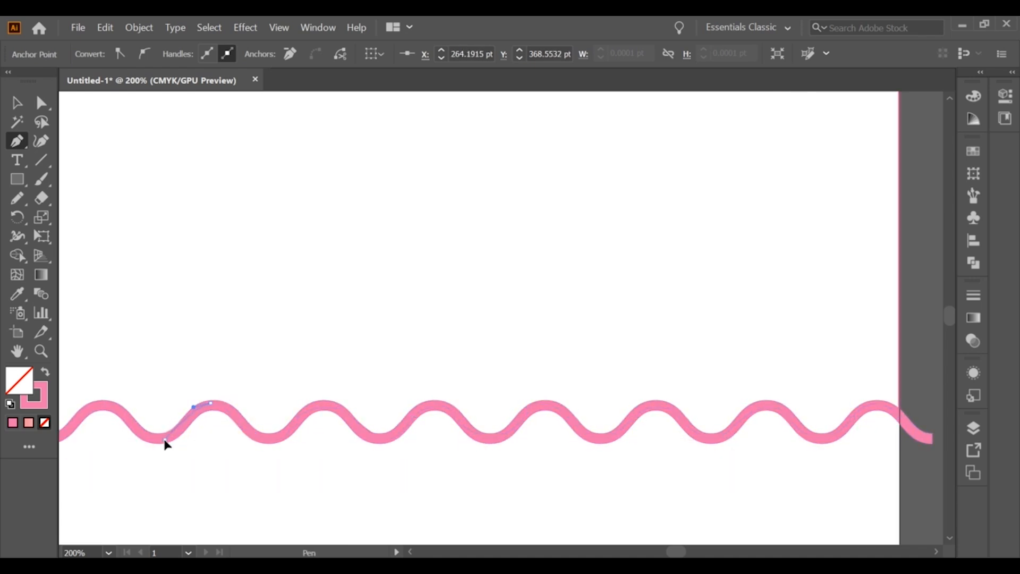
left_click_drag(164, 441, 152, 440)
left_click_drag(152, 440, 327, 440)
left_click_drag(221, 440, 301, 396)
left_click_drag(249, 357, 367, 320)
left_click_drag(321, 349, 304, 377)
left_click_drag(246, 322, 233, 326)
left_click_drag(233, 326, 383, 310)
scroll(109, 191, "down", 2)
left_click(45, 372)
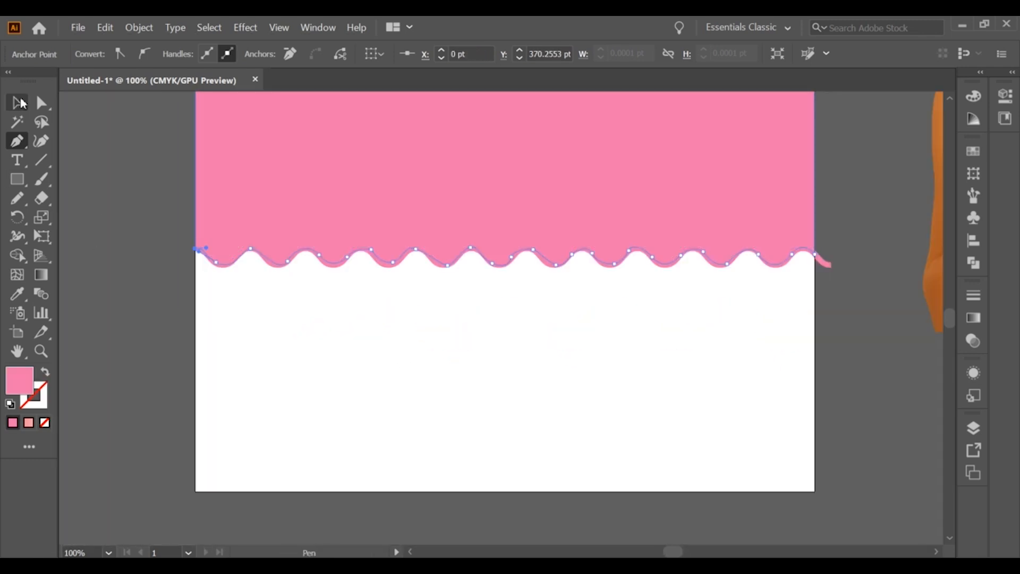
Send the new pink wavy-edged shape to the back
left_click(18, 102)
left_click_drag(369, 187, 386, 261)
right_click(385, 262)
left_click(571, 519)
left_click(538, 421)
scroll(539, 421, "down", 1)
scroll(539, 420, "down", 2)
Move the woman's photo aside and group the pink shape with the wave
left_click_drag(747, 367, 808, 386)
left_click_drag(664, 424, 553, 372)
right_click(553, 371)
left_click(588, 260)
left_click(597, 317)
Apply a Drop Shadow in Multiply mode at 40% opacity to the pink wave group
left_click(245, 27)
mouse_move(259, 200)
left_click(406, 206)
left_click(793, 324)
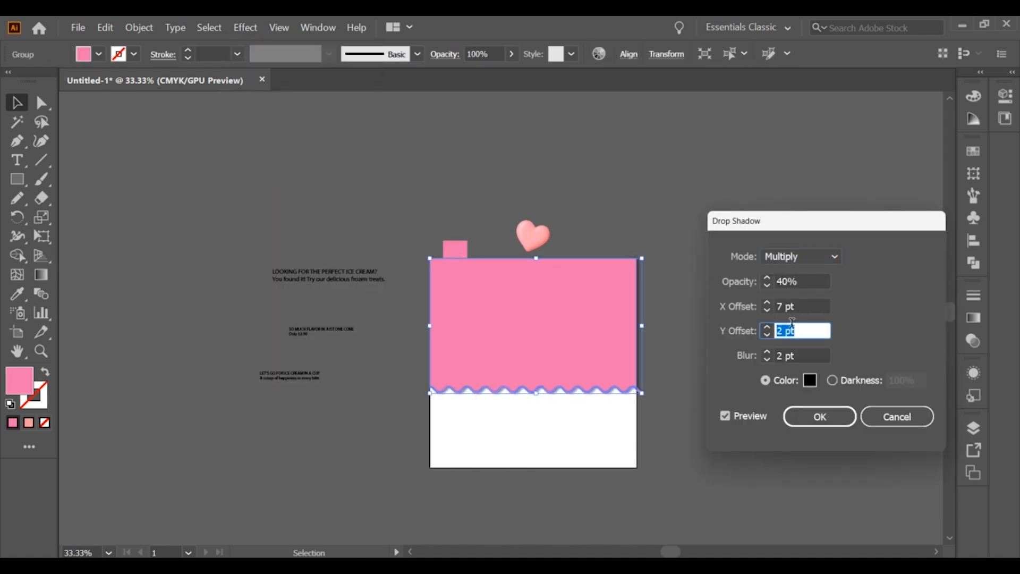
scroll(783, 329, "down", 3)
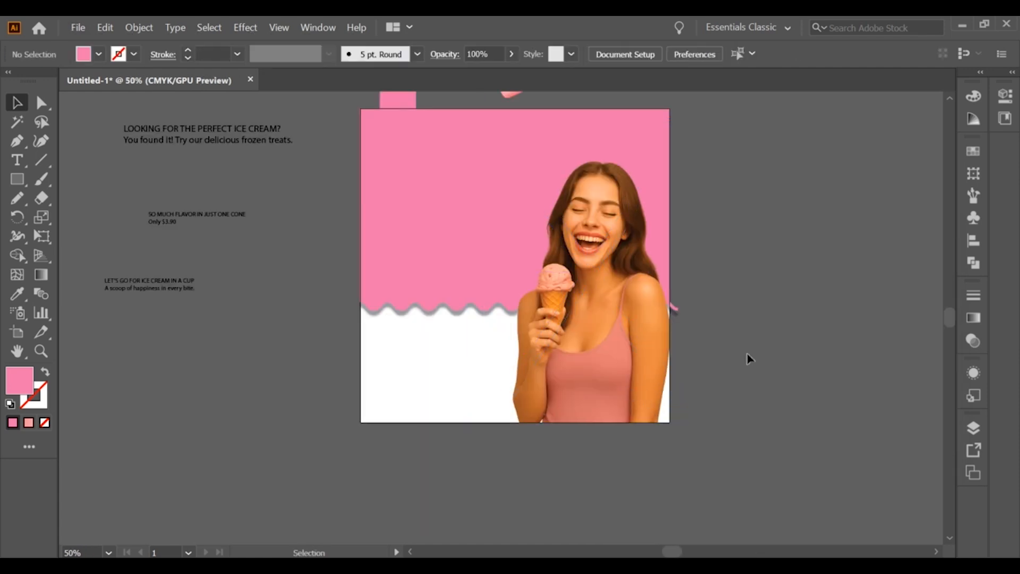
Apply a Drop Shadow in Multiply mode at 40% opacity to the woman's photo, cast towards her left-hand side of the artboard
left_click(245, 27)
mouse_move(257, 198)
left_click(409, 201)
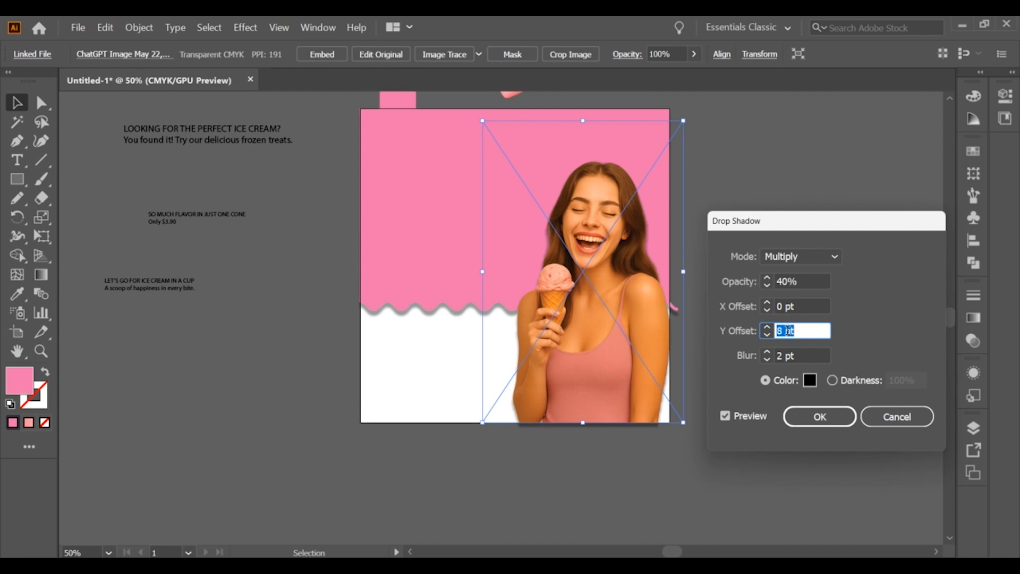
scroll(787, 330, "down", 3)
scroll(785, 306, "up", 2)
left_click(820, 417)
left_click(763, 275)
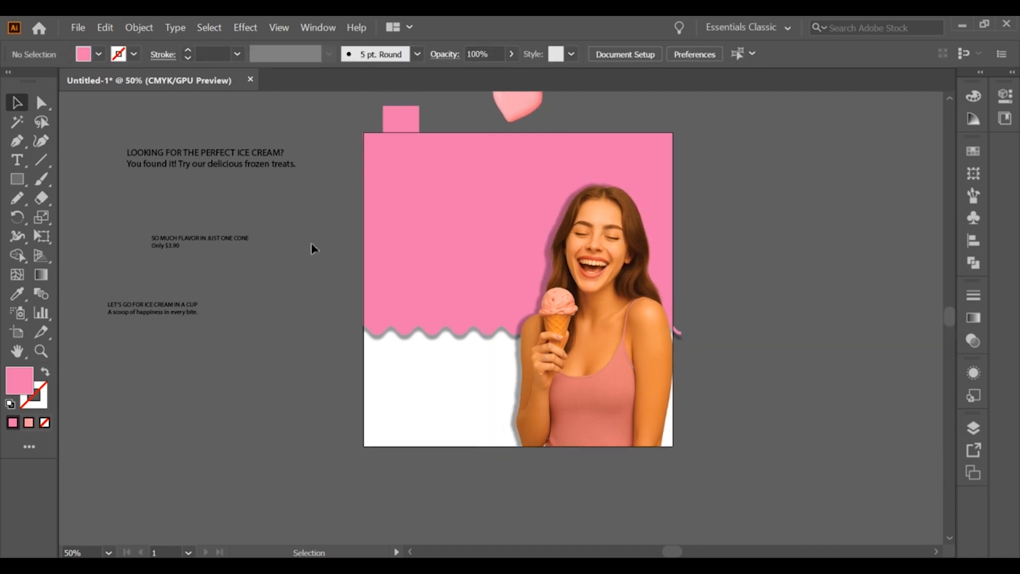
Add the headline word LOOKING on the pink area and enlarge it in Baloo 2 ExtraBold
scroll(335, 303, "down", 1)
scroll(402, 325, "up", 1)
scroll(389, 351, "down", 1)
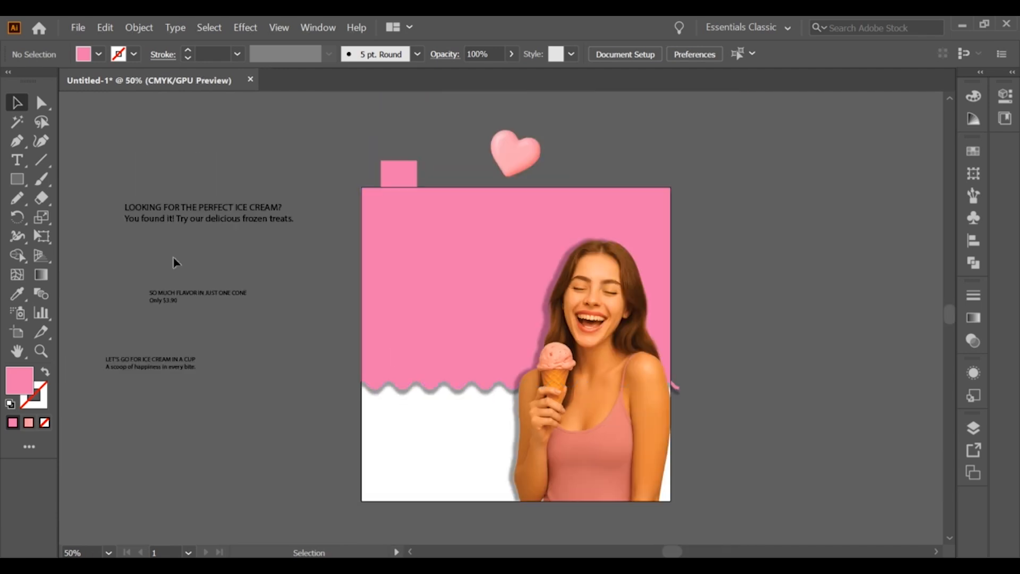
left_click(17, 159)
left_click(405, 223)
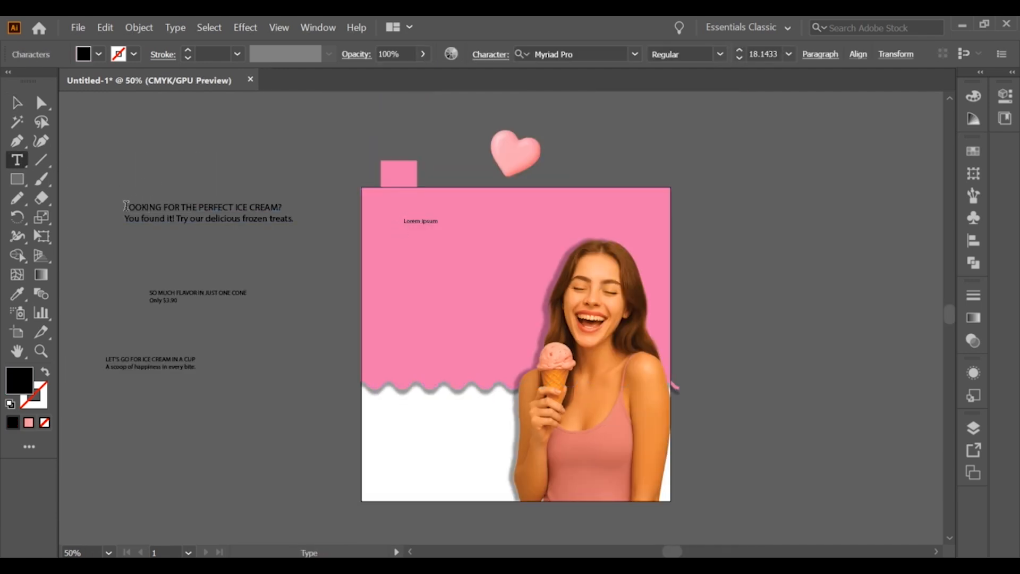
scroll(424, 226, "up", 3)
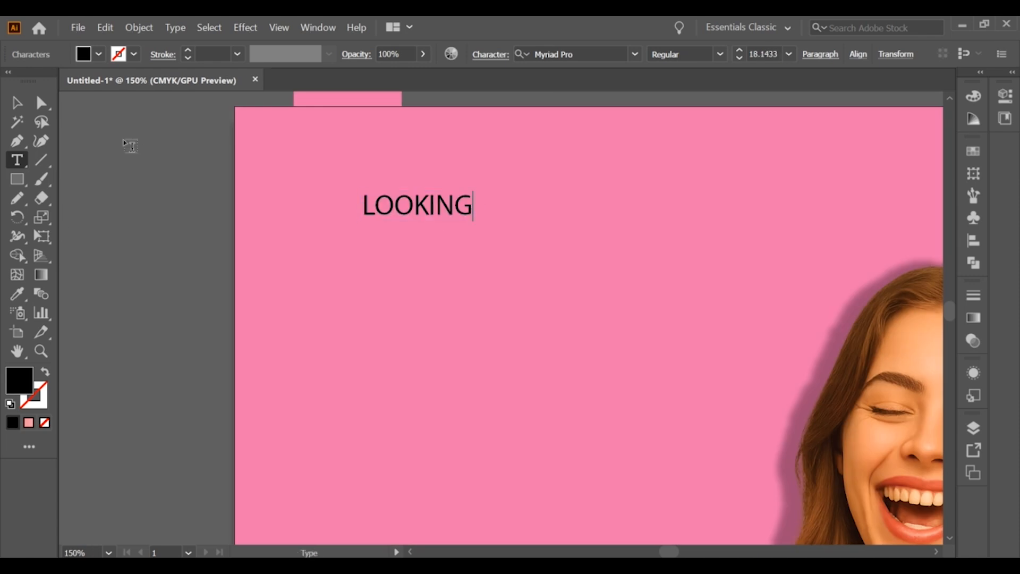
key("Escape")
left_click_drag(470, 228, 622, 303)
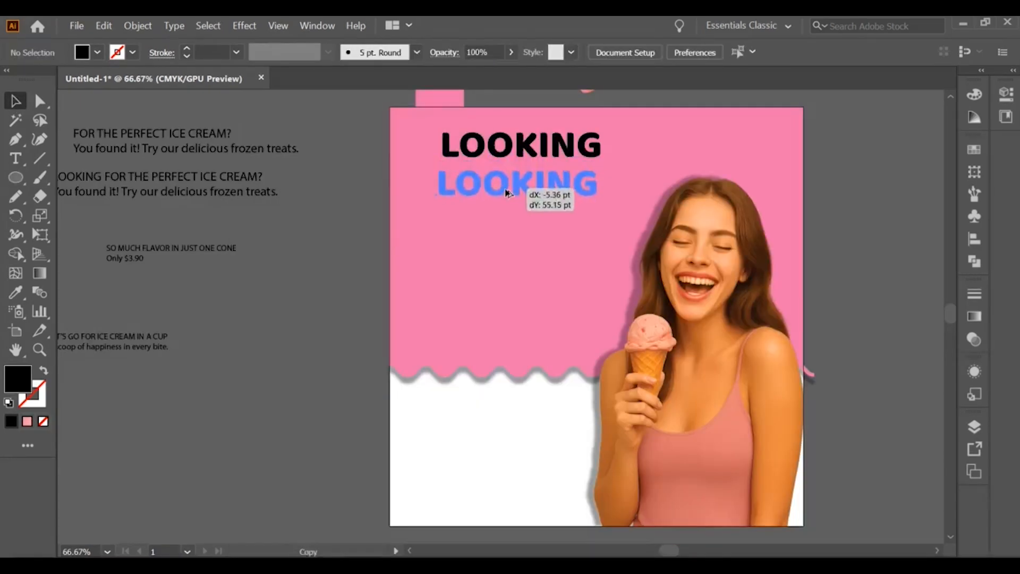
Duplicate LOOKING below itself and replace the copy's text with FOR THE, cut from the draft text beside the artboard
left_click_drag(506, 191, 507, 193)
double_click(507, 193)
key("ctrl+a")
left_click(164, 134)
left_click_drag(118, 134, 74, 134)
scroll(191, 146, "left", 1)
key("ctrl+x")
double_click(497, 195)
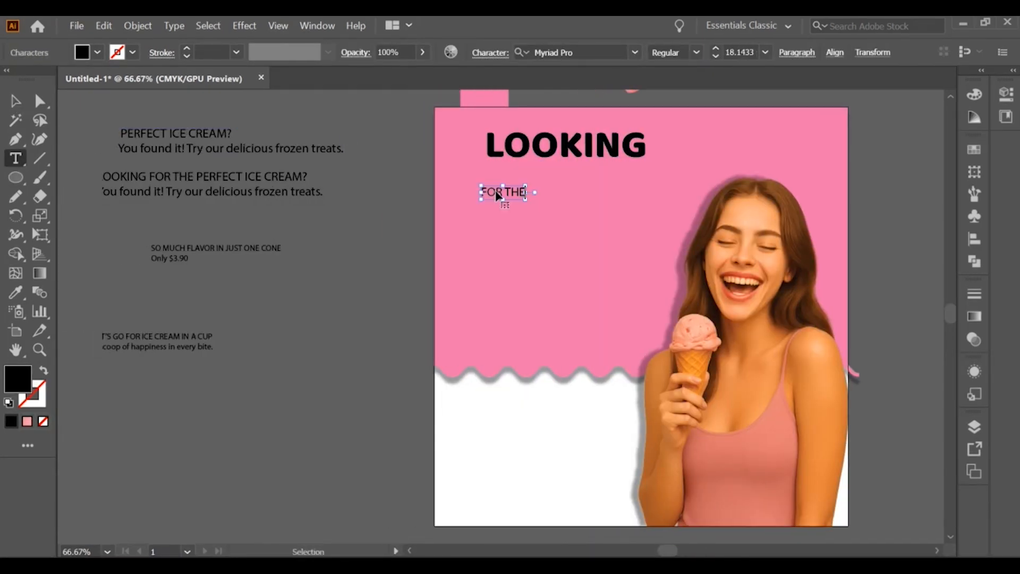
key("ctrl+v")
Enlarge FOR THE, match it to LOOKING's font in Medium weight, and place it directly under LOOKING
key("Escape")
left_click_drag(532, 193, 647, 192)
key("i")
left_click(500, 142)
left_click(697, 52)
left_click(686, 87)
left_click(16, 101)
left_click_drag(538, 197, 551, 181)
Duplicate LOOKING as a third line and replace its text with PERFECT ICE, cut from the draft text
left_click_drag(540, 151, 540, 220)
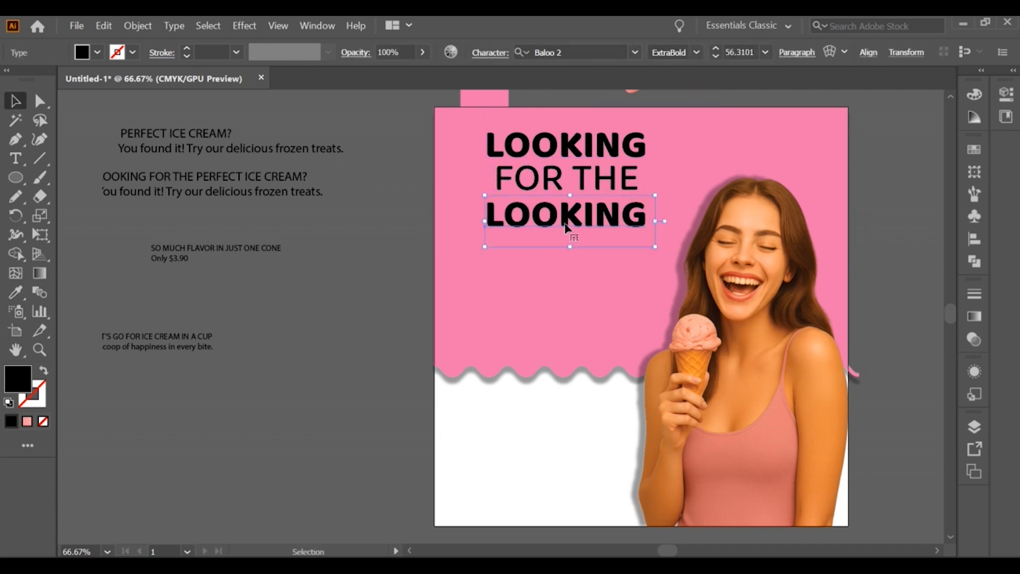
left_click_drag(187, 133, 101, 130)
key("ctrl+x")
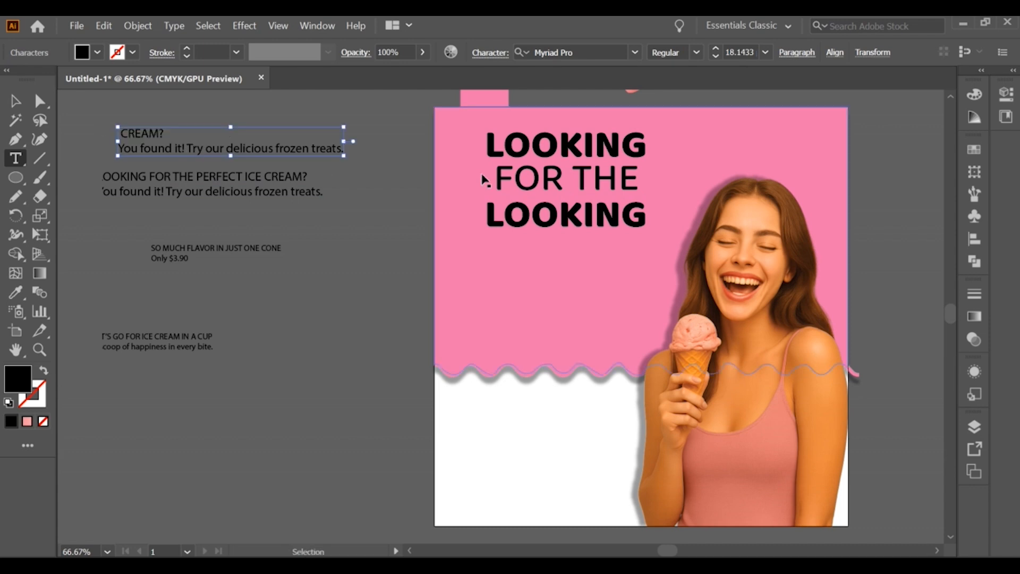
double_click(499, 215)
key("ctrl+v")
Copy LOOKING's ExtraBold style to PERFECT ICE and scale it to fit under FOR THE
left_click(16, 101)
left_click(16, 292)
left_click(522, 142)
left_click(16, 101)
left_click_drag(693, 223, 663, 217)
left_click_drag(680, 214, 652, 215)
left_click_drag(628, 217, 633, 211)
Scale LOOKING down to the width of the FOR THE line
left_click(630, 150)
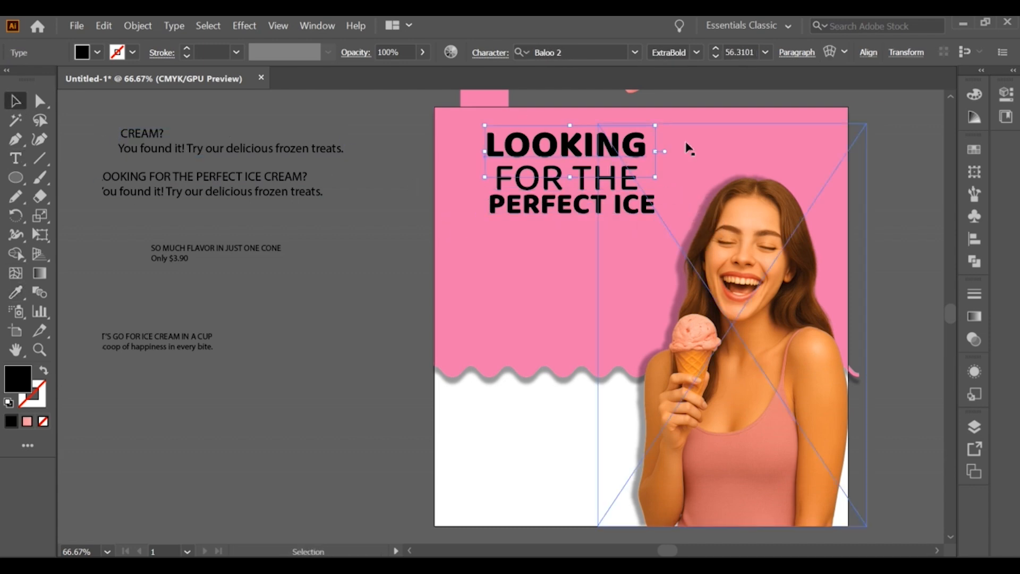
left_click_drag(648, 151, 641, 151)
left_click(417, 198)
left_click(522, 171)
left_click(449, 206)
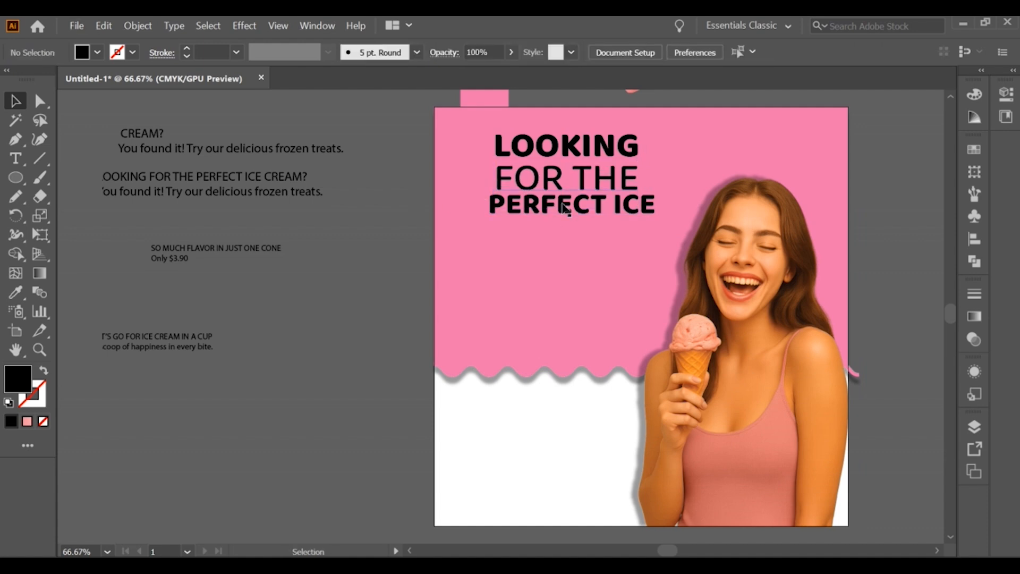
Duplicate FOR THE as a fourth line and replace its text with CREAM from the draft text
left_click_drag(567, 260, 569, 265)
left_click(395, 224)
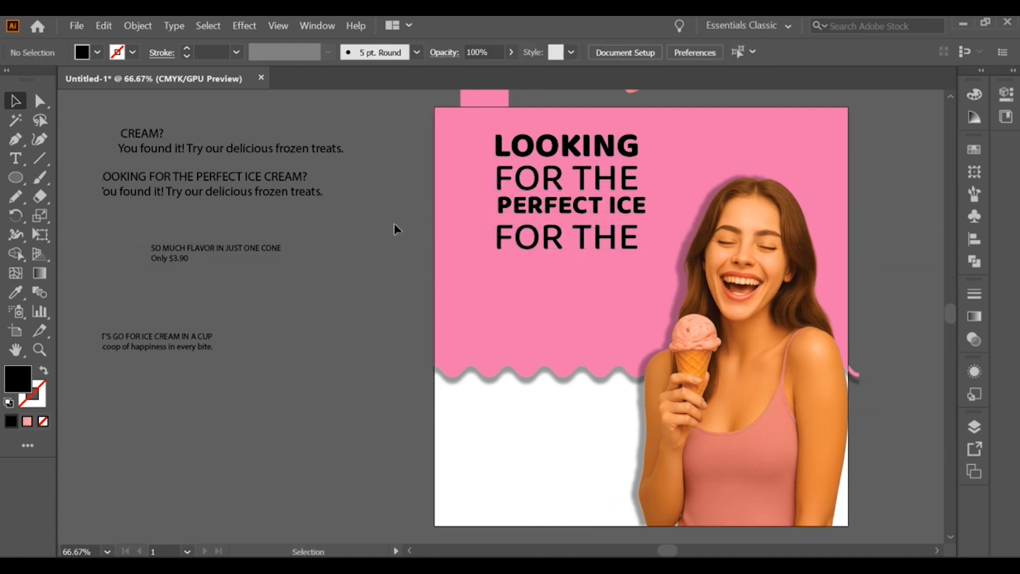
triple_click(562, 250)
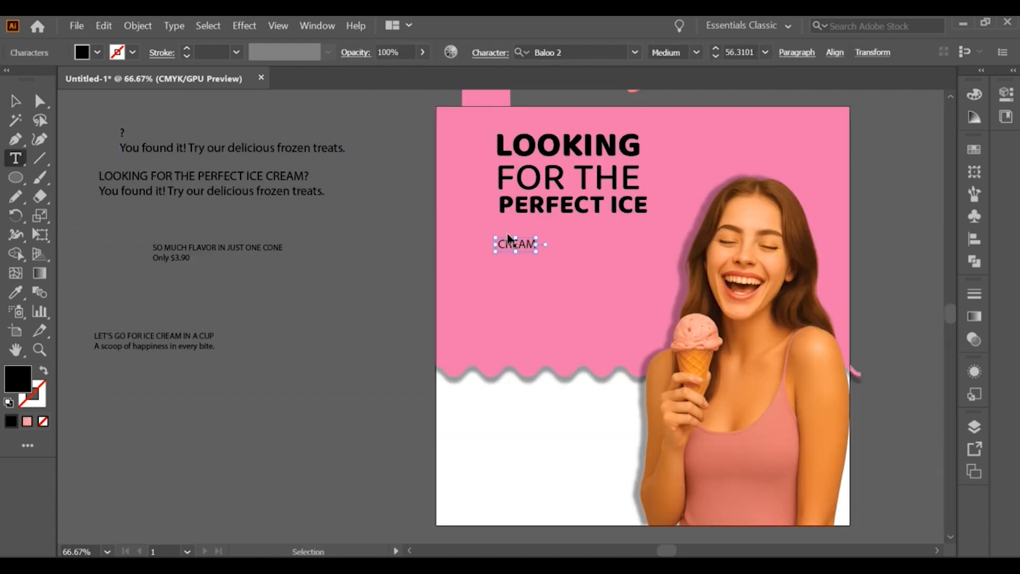
Style CREAM in Baloo 2 ExtraBold and enlarge it to the headline's width beneath PERFECT ICE
key("v")
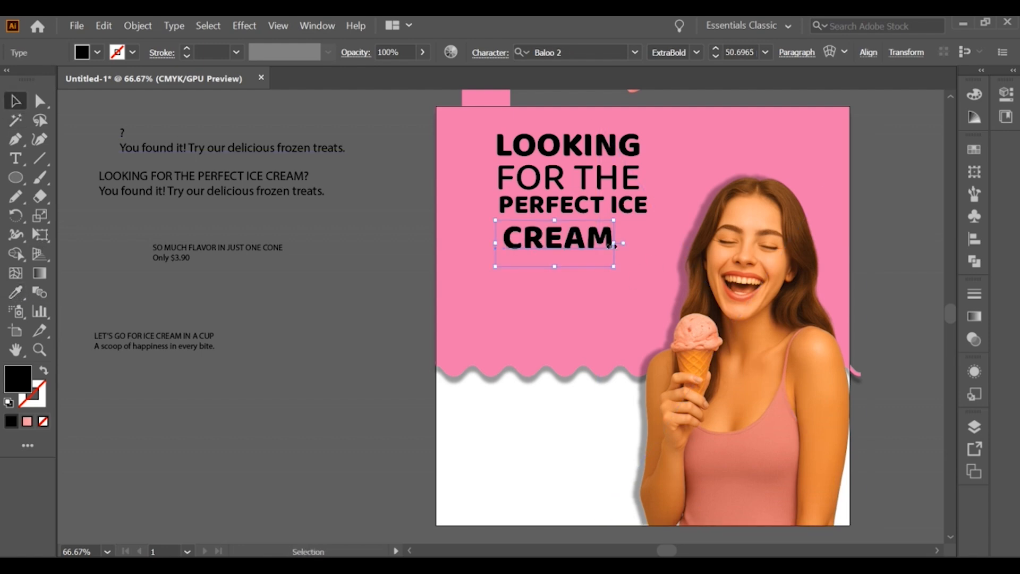
left_click_drag(488, 244, 484, 242)
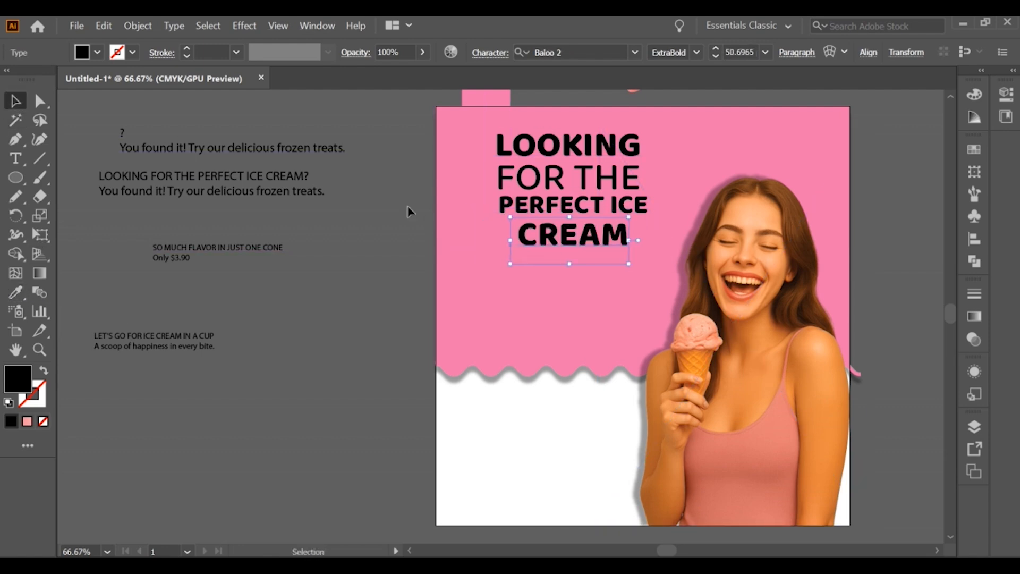
left_click_drag(594, 242, 595, 246)
left_click(376, 242)
Recolour all four headline lines white by sampling the artboard's white area with the Eyedropper
left_click(533, 149)
left_click(539, 179, "shift")
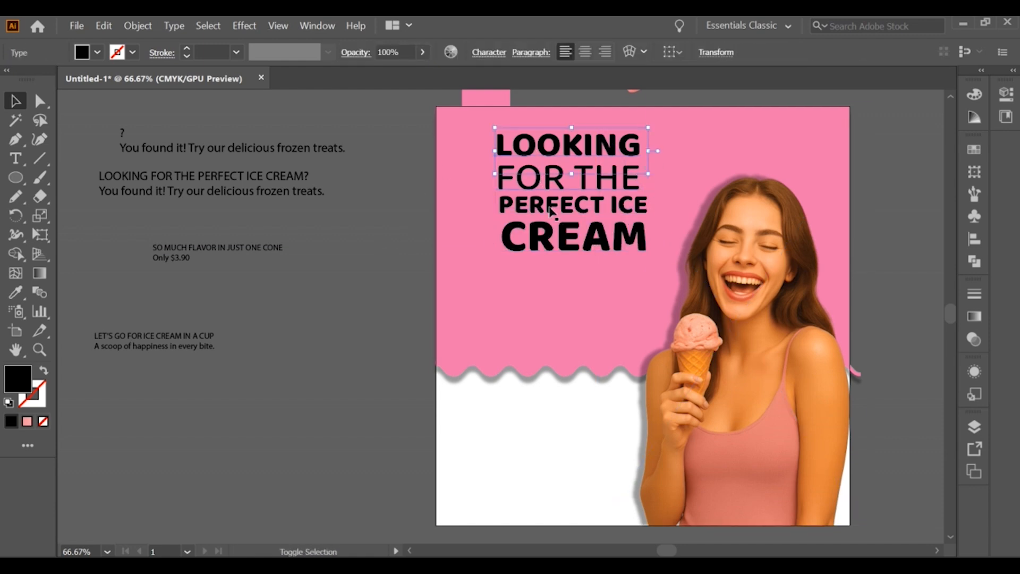
left_click(550, 234, "shift")
left_click(15, 293)
left_click(478, 415)
key("v")
left_click(525, 204)
key("i")
left_click(462, 409)
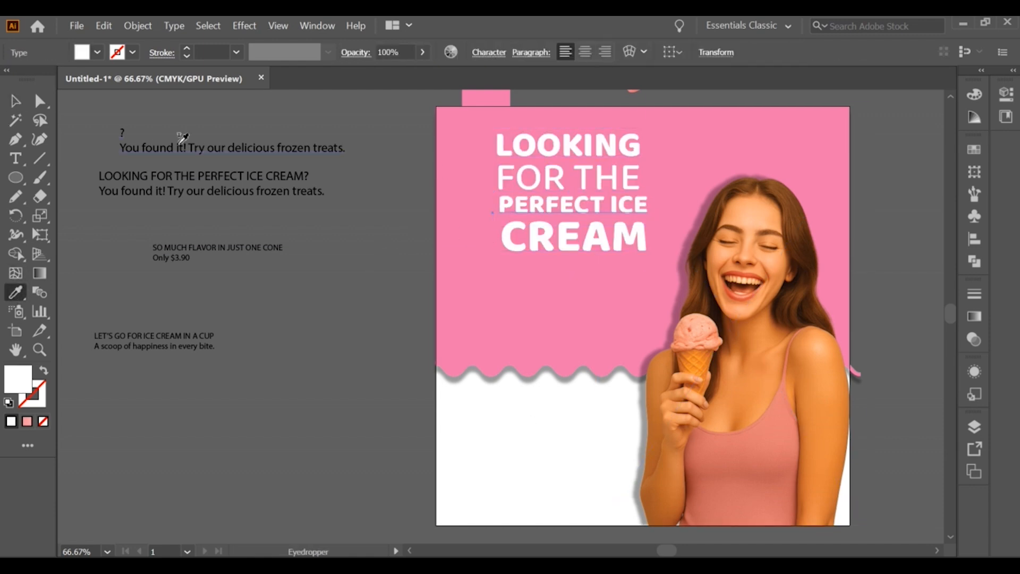
Try to move the four headline lines together lower on the pink area
left_click(527, 147)
left_click(536, 185, "shift")
left_click(540, 206, "shift")
left_click(549, 231, "shift")
left_click_drag(564, 232, 577, 256)
key("ctrl+z")
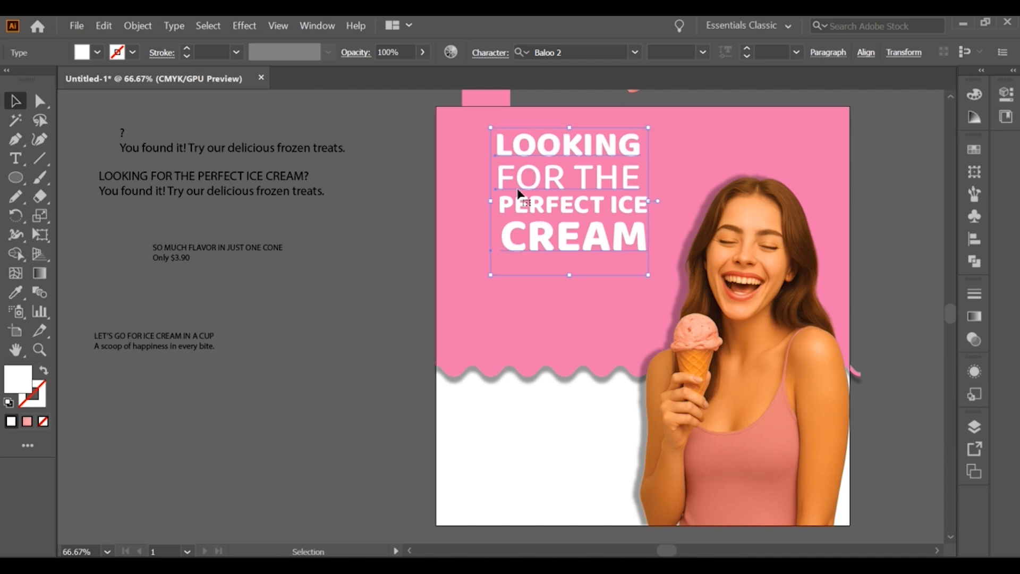
Lock the pink background shape
left_click(458, 147)
left_click(138, 26)
mouse_move(168, 115)
left_click(342, 117)
Select the four headline lines together, move them lower on the pink area and scale them down
left_click_drag(537, 140, 588, 229)
key("ctrl+z")
left_click_drag(469, 125, 617, 252)
left_click_drag(607, 205, 590, 222)
left_click_drag(631, 292, 622, 260)
left_click(406, 235)
Match CREAM to the lighter lettering of FOR THE with the Eyedropper
left_click(559, 252)
left_click(16, 292)
left_click(552, 199)
left_click(15, 101)
left_click(391, 234)
left_click_drag(497, 223, 463, 217)
scroll(392, 199, "down", 1)
scroll(393, 199, "up", 1)
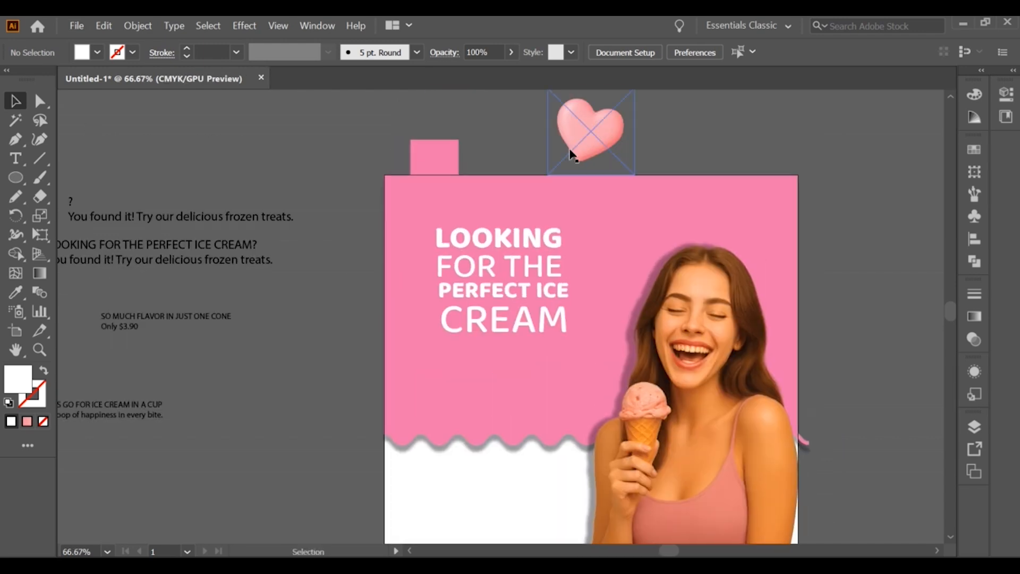
Bring the heart image to the front and move it clear of the headline
right_click(597, 204)
left_click(797, 314)
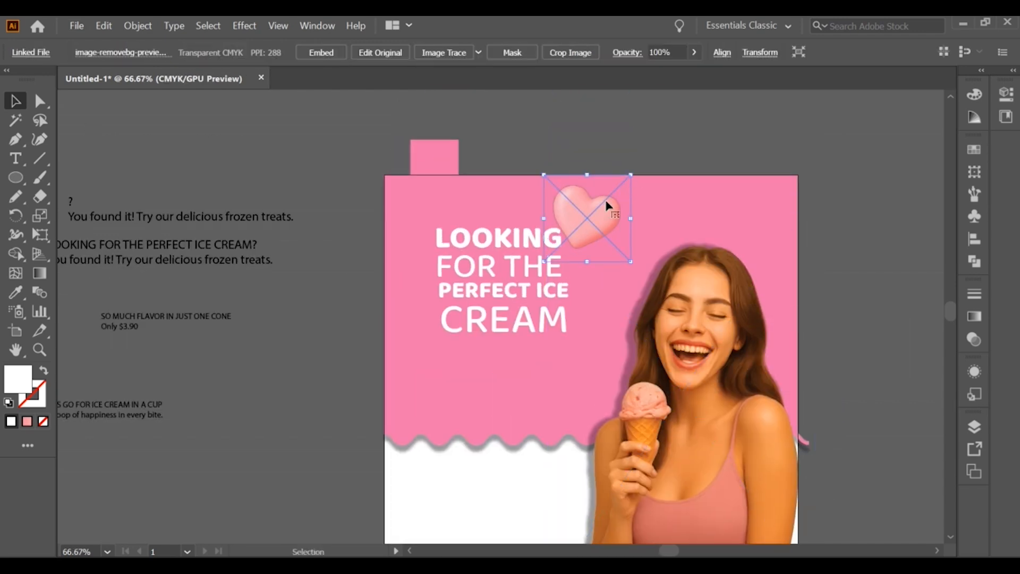
left_click_drag(617, 211, 676, 157)
Enlarge the four headline lines and place the heart, tilted, over the end of LOOKING
left_click_drag(420, 217, 598, 378)
left_click_drag(579, 353, 569, 353)
left_click_drag(667, 154, 612, 223)
right_click(593, 216)
Add a Multiply drop shadow to the heart with 40% opacity, 0 pt Y offset and 2 pt blur, adjusting the X offset
left_click(244, 26)
mouse_move(260, 199)
left_click(412, 198)
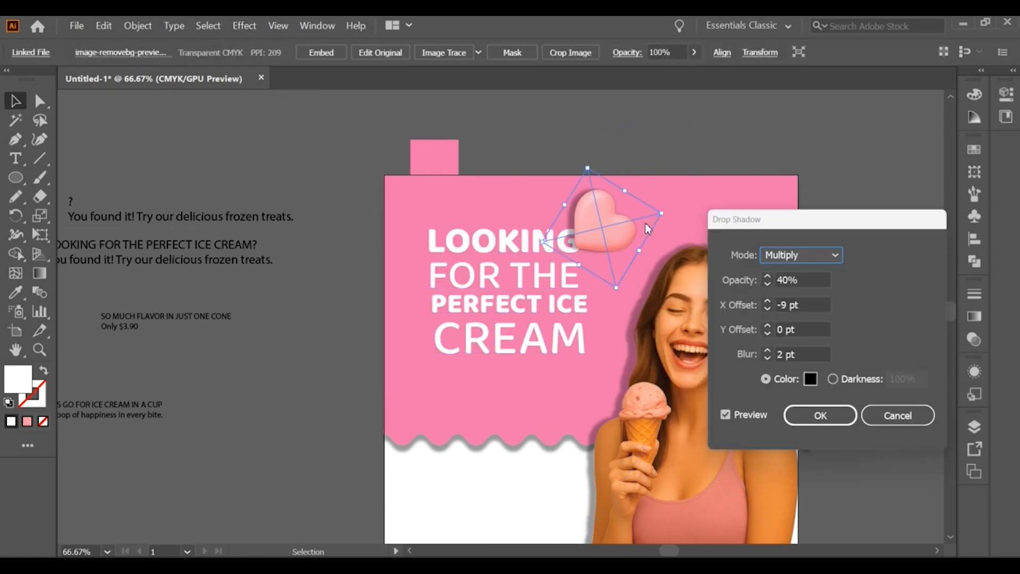
left_click(791, 305)
left_click(820, 416)
left_click(761, 134)
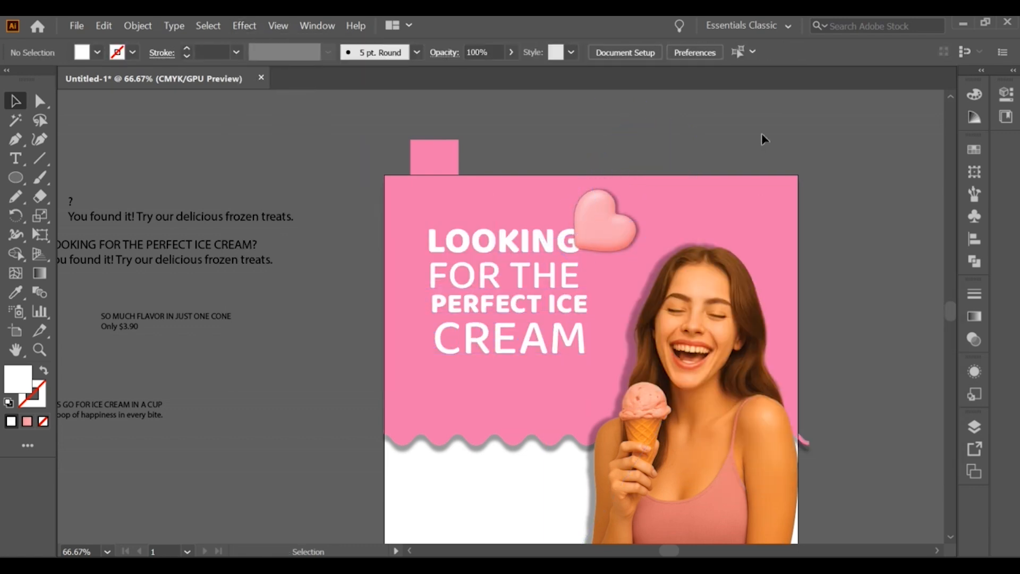
Shift the heart slightly away from the headline so it clears the end of LOOKING
scroll(763, 137, "up", 1)
scroll(804, 234, "down", 1)
left_click(553, 182)
left_click(822, 224)
scroll(823, 224, "down", 1)
left_click_drag(631, 194, 635, 194)
left_click(781, 212)
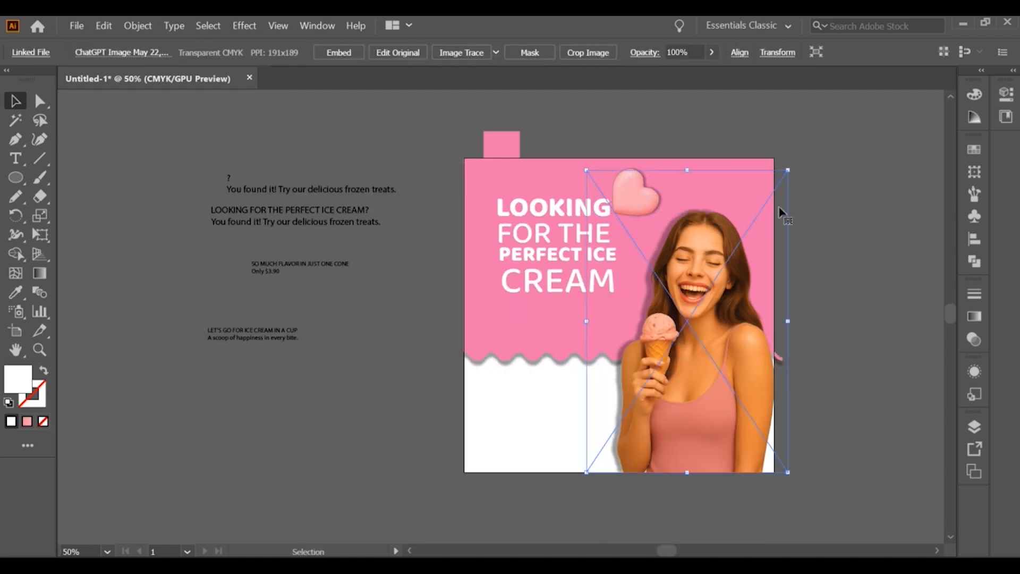
left_click(829, 234)
left_click_drag(840, 259, 683, 255)
left_click_drag(661, 301, 663, 253)
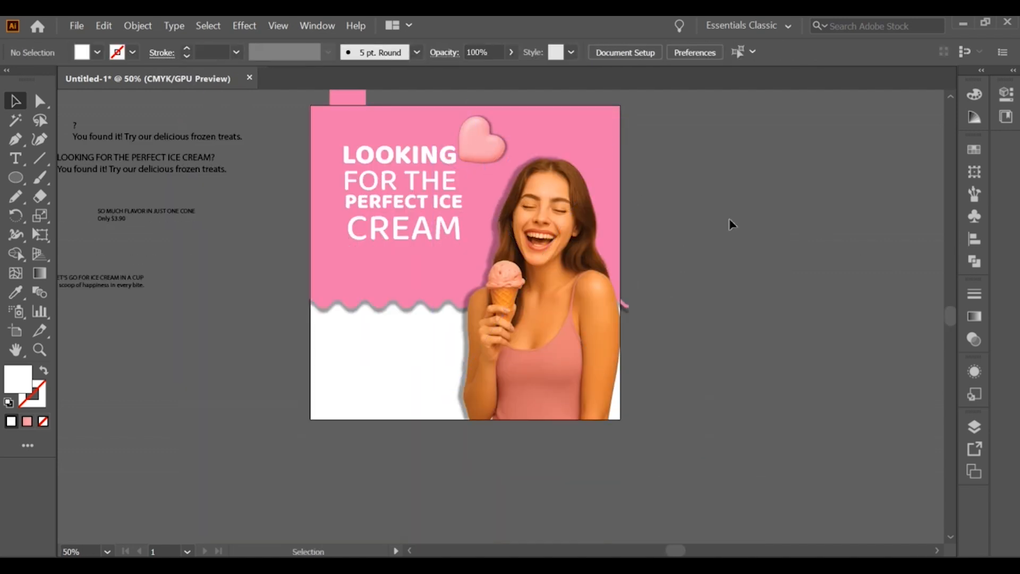
Place two copies of the heart, one above the wavy edge and one at the artboard's upper-left corner, and tilt them
left_click_drag(332, 275, 336, 282)
mouse_move(332, 315)
left_mouse_down()
mouse_move(346, 317)
mouse_move(329, 307)
left_mouse_up()
left_click_drag(321, 275, 331, 125)
left_click(340, 325)
left_click_drag(320, 151, 336, 213)
left_click_drag(383, 205, 389, 177)
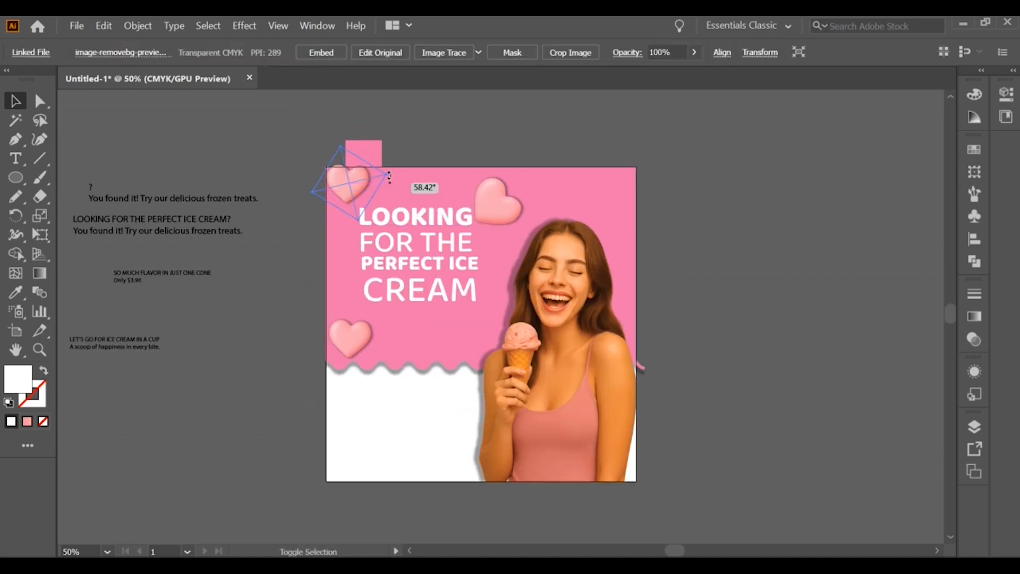
Move the upper-left heart copy to the artboard's upper-right corner and tilt it
left_click(278, 183)
left_click_drag(297, 206, 317, 153)
left_click_drag(367, 134, 603, 172)
mouse_move(628, 145)
left_mouse_down()
mouse_move(601, 137)
mouse_move(630, 148)
left_mouse_up()
left_click(685, 159)
left_click_drag(523, 141, 519, 143)
Draw a white rounded rectangle below CREAM, between the lower heart and the woman
key("ctrl+equal")
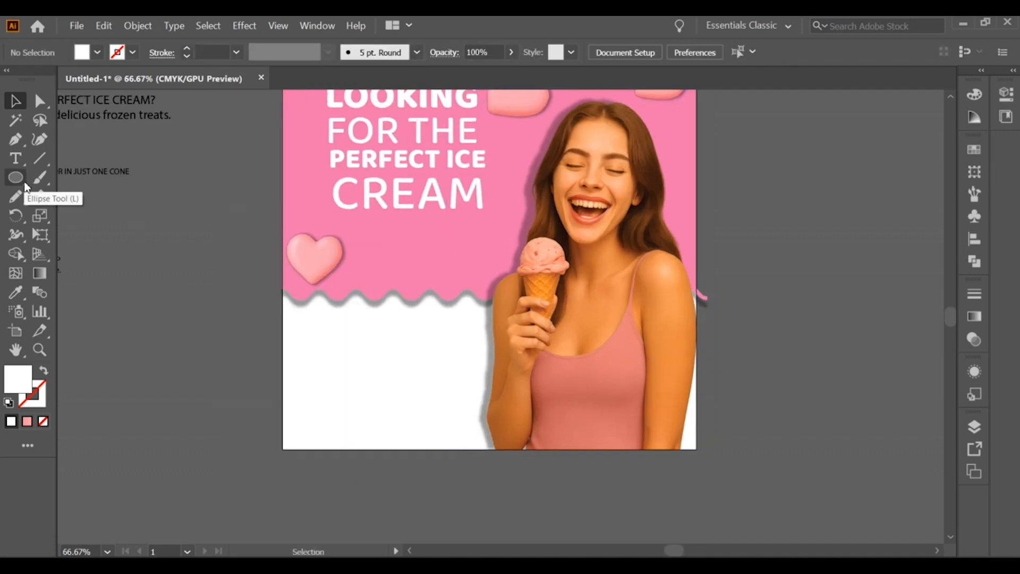
right_click(19, 179)
left_click(74, 178)
left_click_drag(369, 223, 496, 285)
key("v")
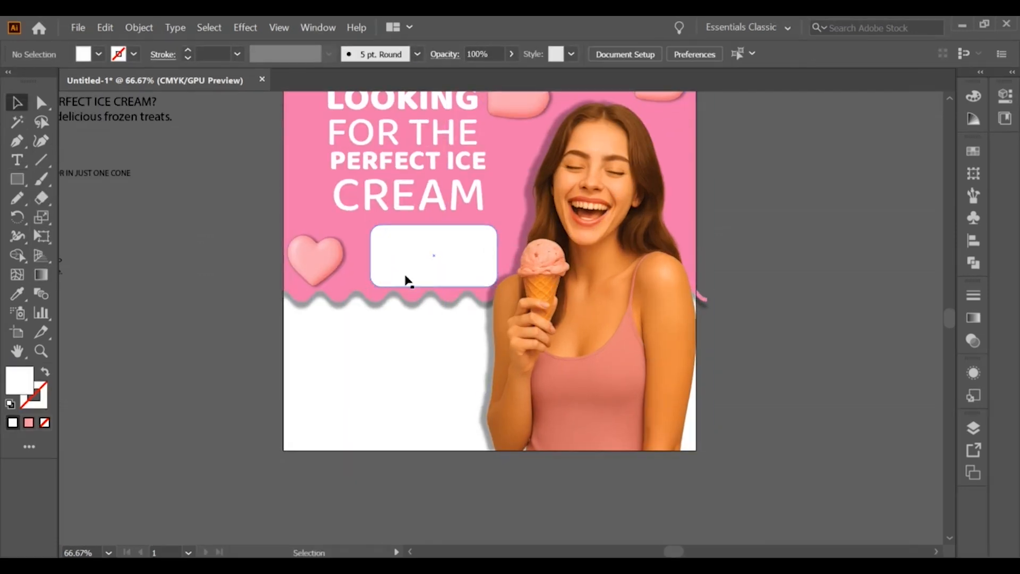
left_click_drag(450, 258, 449, 258)
left_click(419, 365)
Move the SO MUCH FLAVOR IN JUST ONE CONE text onto the white box and bring it to the front
scroll(418, 366, "down", 1)
left_click_drag(166, 227, 446, 278)
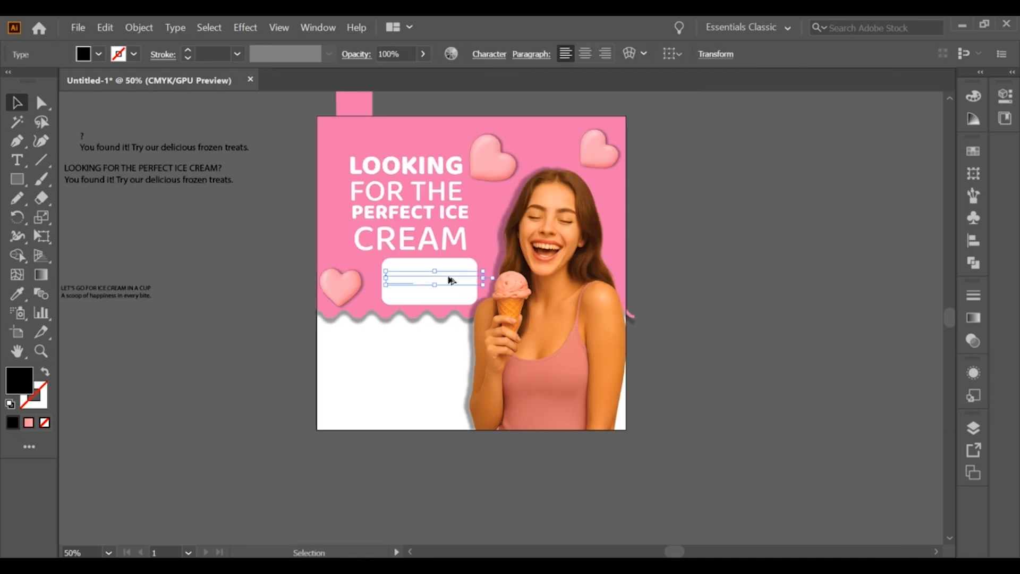
scroll(445, 276, "up", 3)
right_click(440, 275)
mouse_move(481, 479)
left_click(686, 480)
scroll(441, 384, "down", 1)
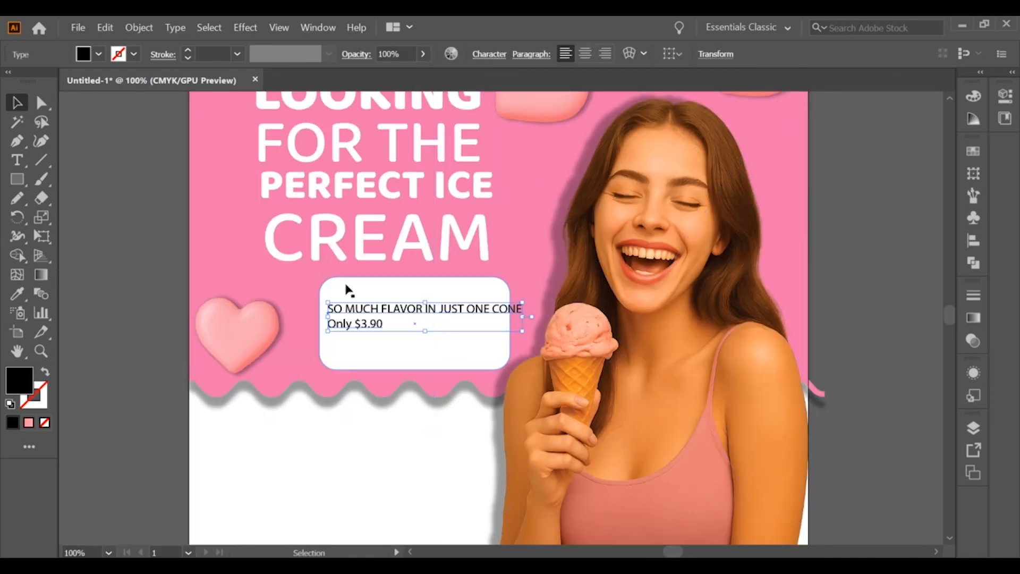
Match the promo text to LOOKING's bold lettering with the Eyedropper and recolour it with the background pink
left_click_drag(445, 318, 432, 312)
left_click(18, 294)
left_click(290, 101)
left_click(18, 103)
scroll(216, 193, "down", 1)
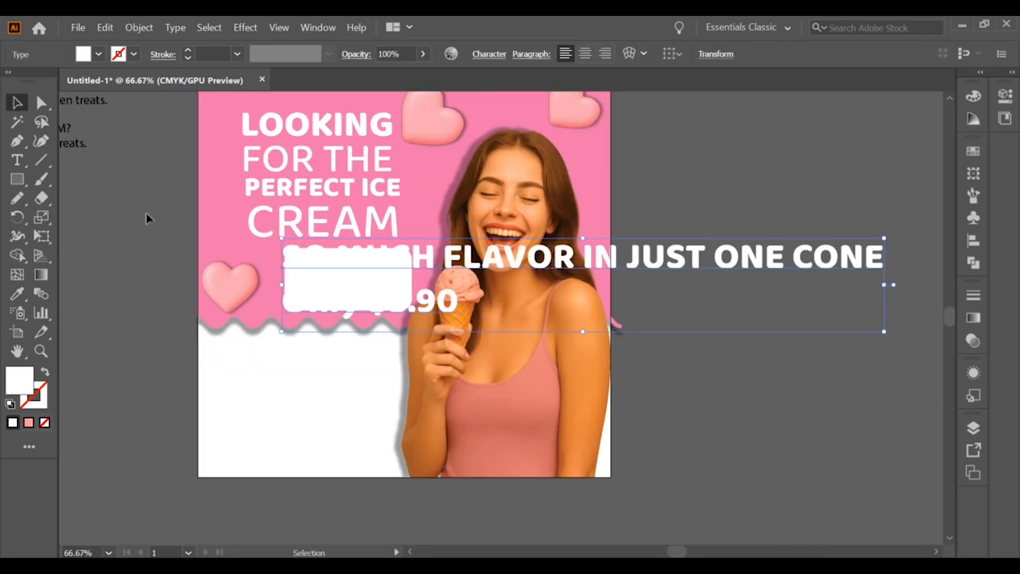
left_click(227, 242)
left_click(17, 103)
Scale the promo text down and position it inside the white box
left_click_drag(884, 285, 313, 283)
scroll(301, 286, "up", 2)
left_click_drag(305, 291, 523, 267)
key("ctrl+z")
left_click_drag(427, 256, 481, 244)
Replace JUST with a line break and join the Only $3.90 line onto ONE CONE
triple_click(446, 238)
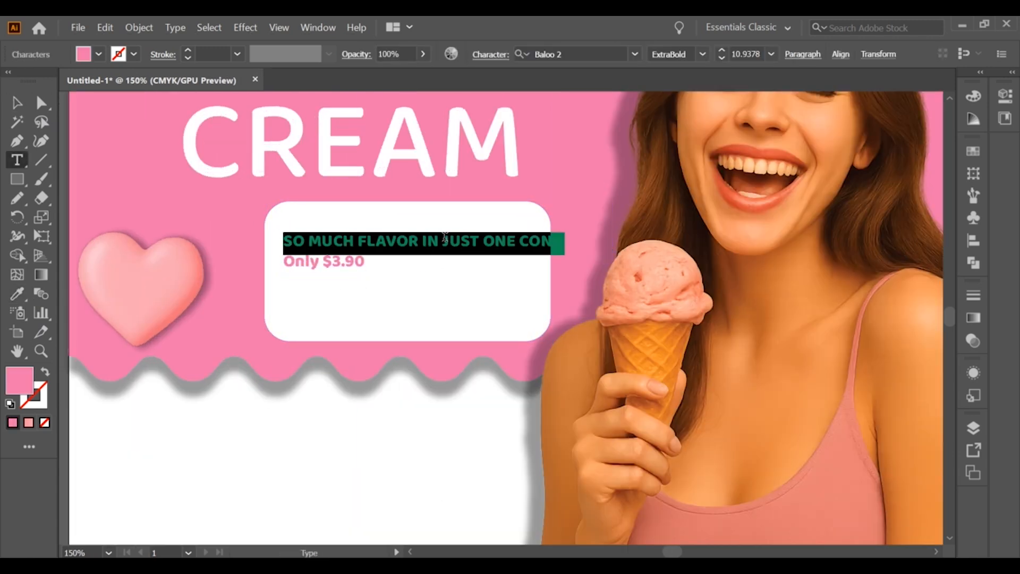
double_click(445, 237)
key("Return")
left_click(284, 283)
key("BackSpace")
Enlarge and reposition the two-line promo text to span the white box
left_click(18, 103)
left_click_drag(444, 255, 485, 256)
left_click_drag(460, 262, 538, 316)
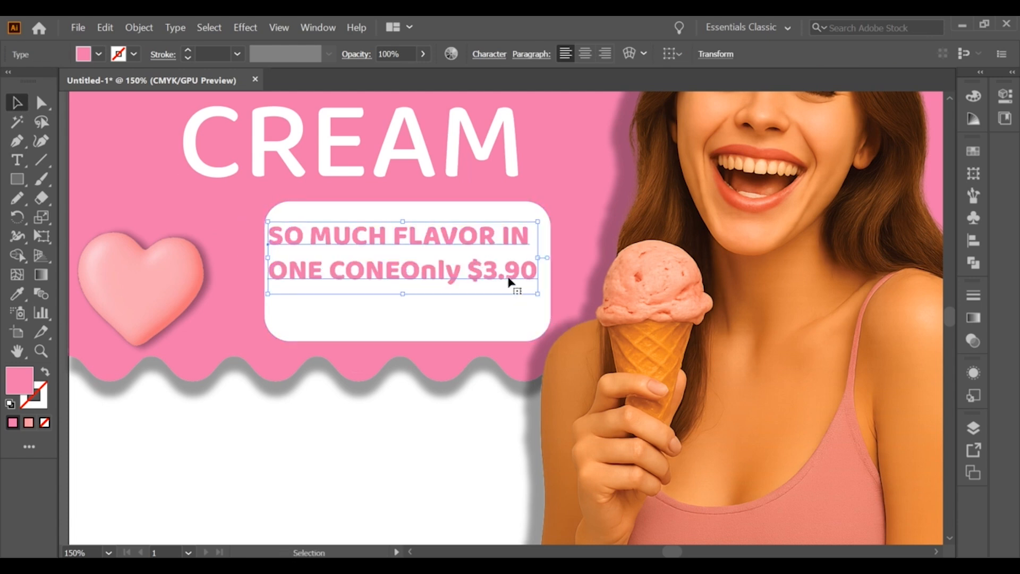
Cut the price $3.90 out of the promo text's second line
double_click(478, 277)
left_click_drag(468, 272, 505, 328)
left_click(17, 102)
double_click(467, 269)
key("ctrl+x")
Try pasting $3.90 as a separate text, enlarging its 3 to 56 pt and moving it to the box's lower-right area
left_click(18, 103)
double_click(302, 296)
key("ctrl+a")
key("ctrl+v")
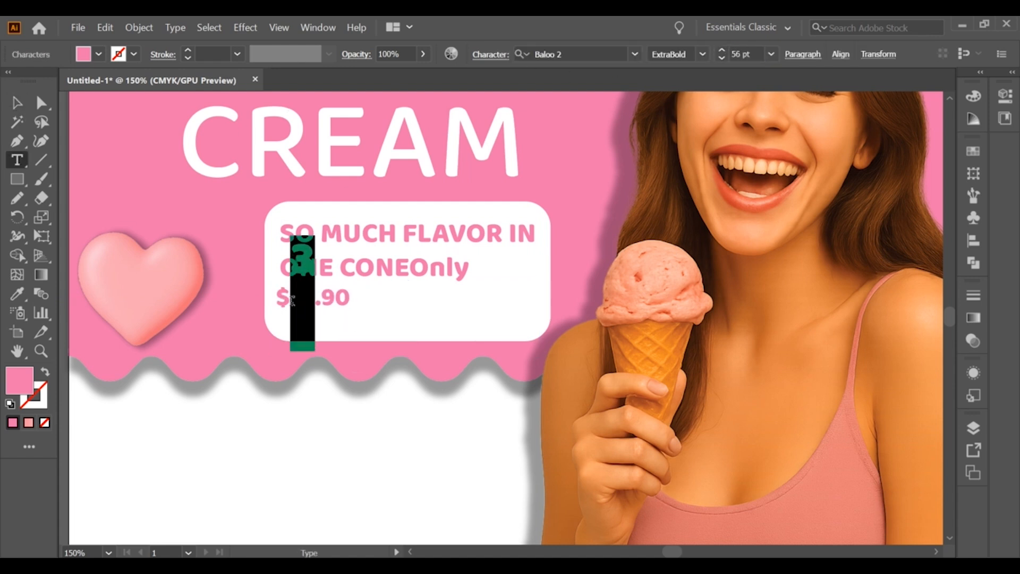
left_click(312, 288)
left_click(17, 102)
left_click_drag(335, 297, 521, 304)
left_click_drag(520, 303, 521, 310)
left_click(279, 398)
Undo the separate price's placement, the enlargement of its 3 and its pasting
key("ctrl+z")
key("ctrl+z")
key("ctrl+z")
key("ctrl+z")
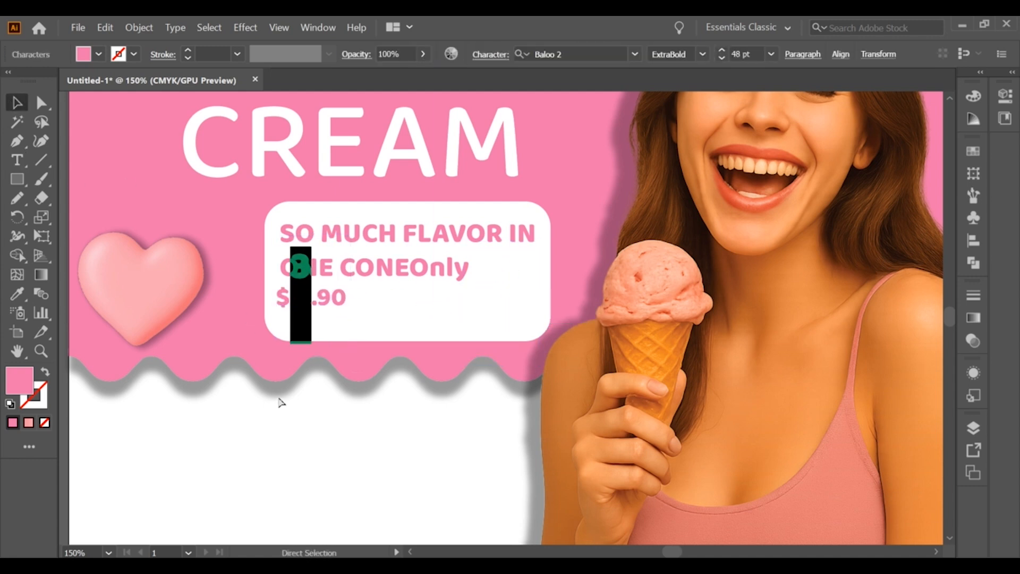
left_click(281, 395)
left_click(292, 299)
key("ctrl+z")
key("ctrl+z")
key("ctrl+z")
key("ctrl+z")
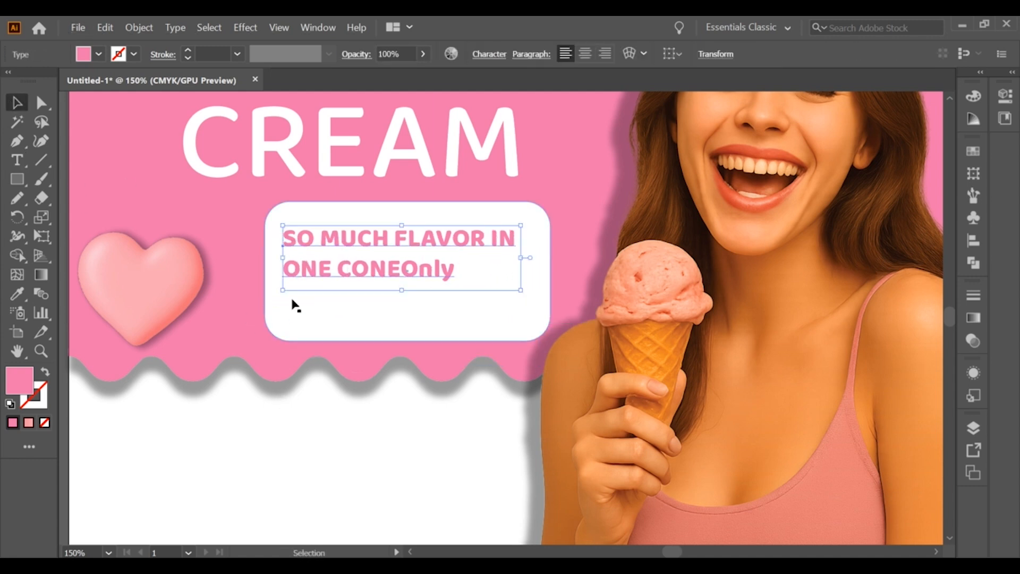
Put $3.90 back as a separate text, enlarge its 3 and move it to the box's lower-right area
left_click(377, 330)
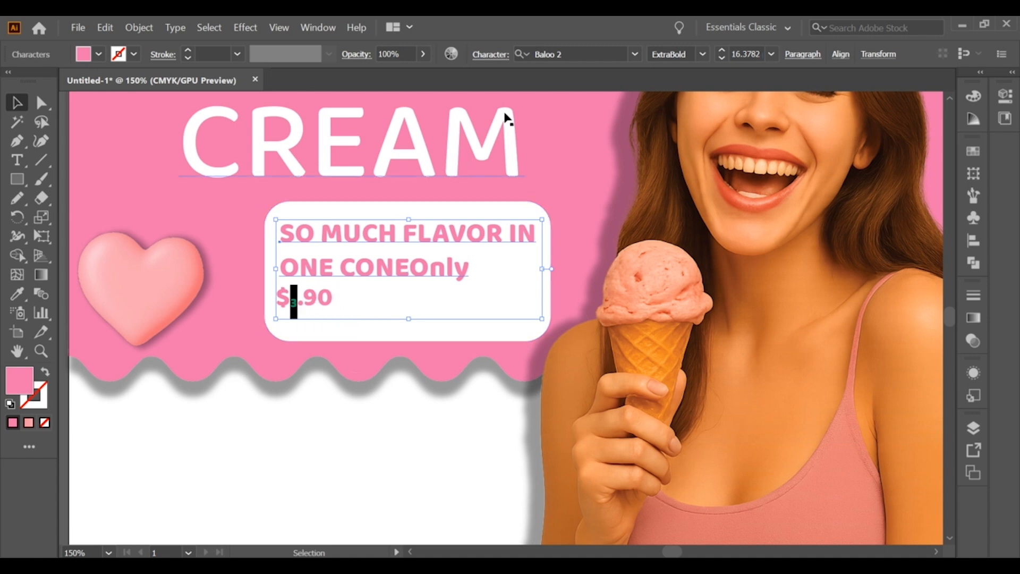
scroll(721, 55, "up", 20)
left_click_drag(341, 301, 518, 306)
Move the word Only from the end of ONE CONE to the front of the $3.90 price
double_click(420, 268)
key("ctrl+x")
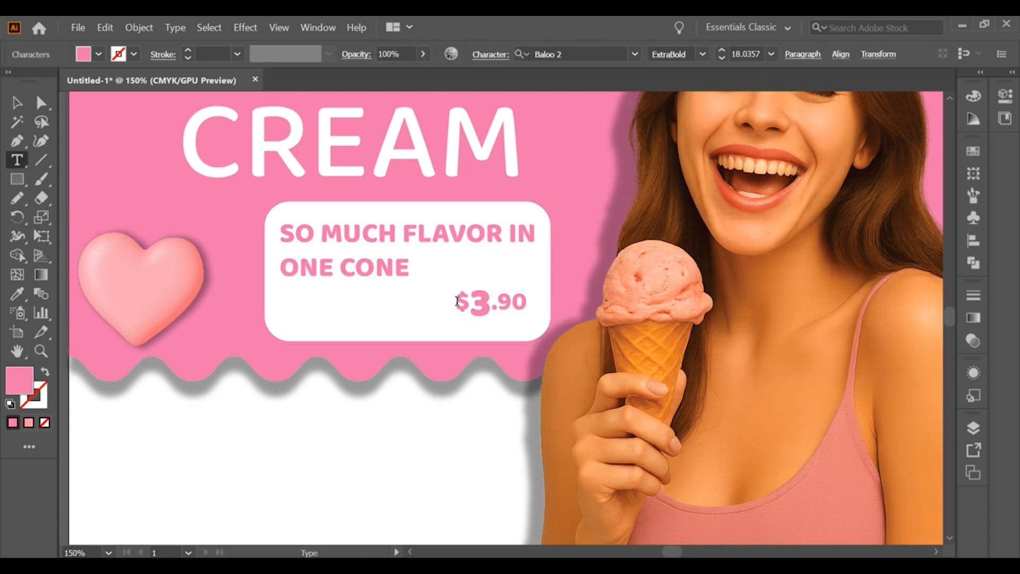
left_click(457, 301)
key("ctrl+v")
key("Escape")
Position the Only $3.90 text beneath the promo lines and enlarge it three size increments
left_click_drag(478, 306, 375, 314)
key("ctrl+shift+period")
key("ctrl+shift+period")
key("ctrl+shift+period")
Rebreak the promo text into SO MUCH FLAVOR and IN ONE CONE
left_click(497, 235)
double_click(505, 235)
key("Return")
key("Down")
key("BackSpace")
key("Escape")
key("ctrl+minus")
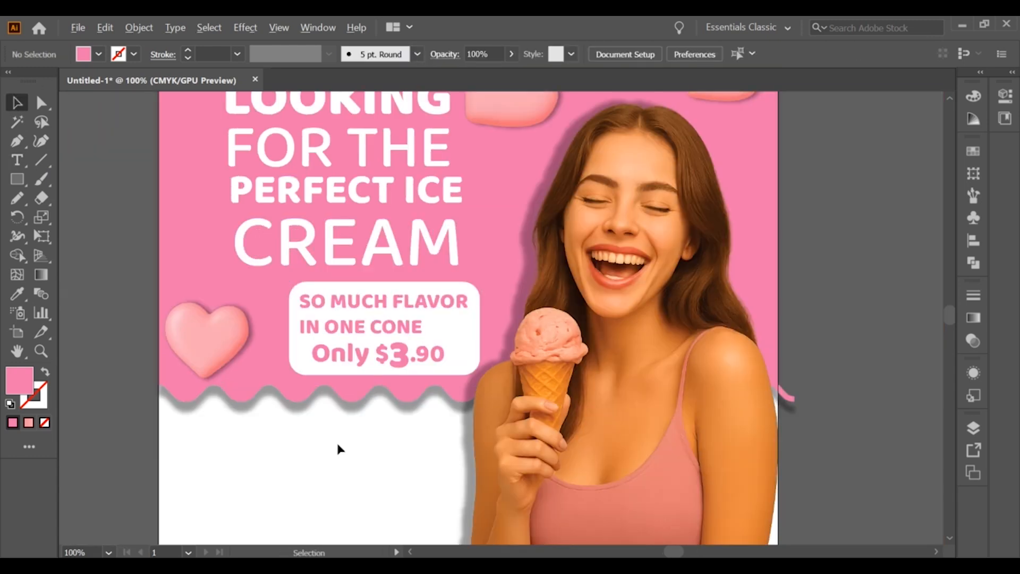
Widen the white box slightly around the promo text and price
left_click(396, 366)
left_click(478, 327)
left_click_drag(479, 328, 481, 329)
key("ctrl+shift+a")
Add a drop shadow to the white box behind the promo text
left_click(291, 340)
left_click(245, 27)
left_click(421, 184)
left_click(825, 415)
key("ctrl+shift+a")
scroll(462, 317, "down", 1)
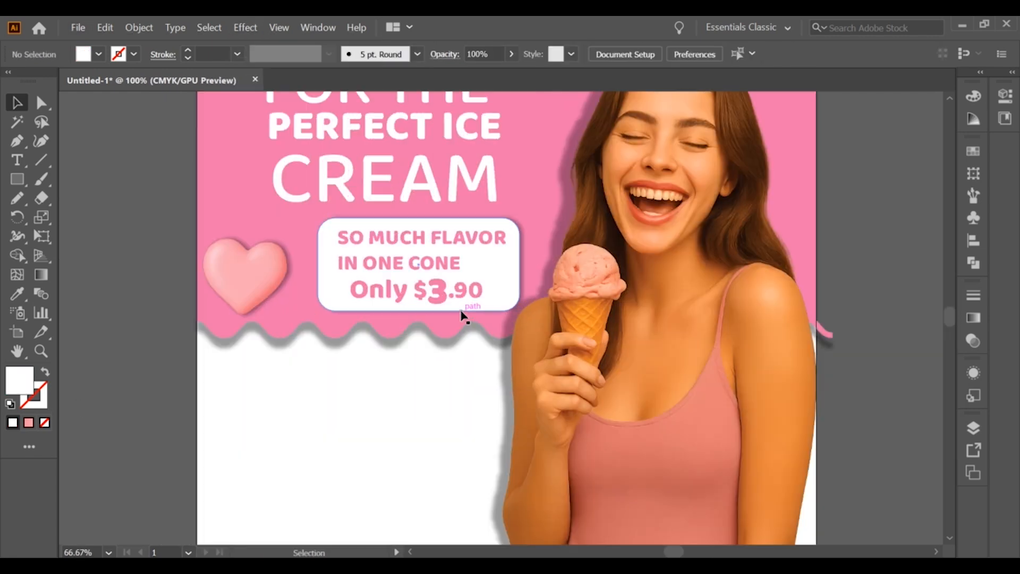
scroll(433, 335, "down", 2)
scroll(461, 334, "up", 1)
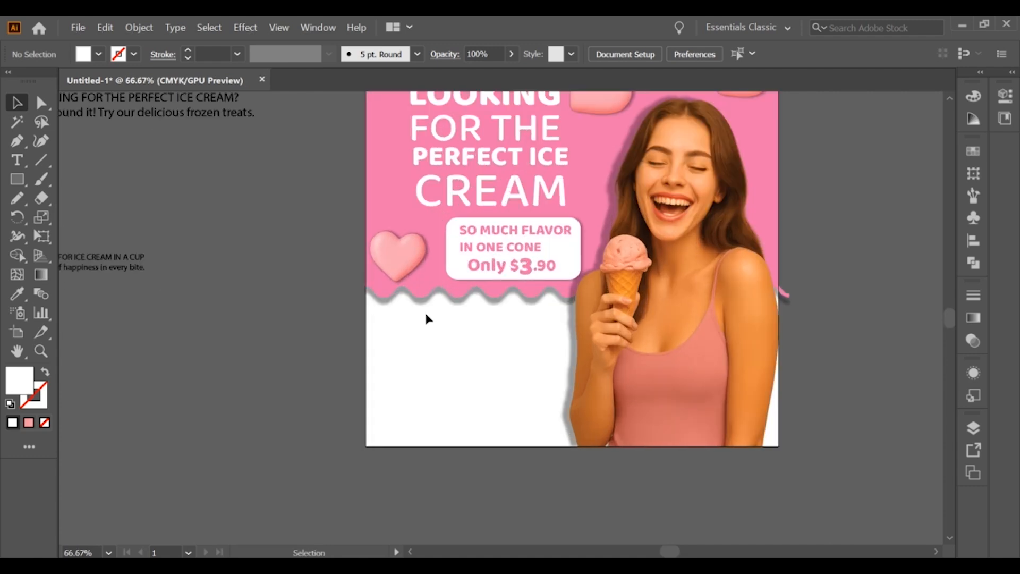
Separate the spare LOOKING FOR THE PERFECT ICE CREAM? text from the other off-artboard texts and delete it
scroll(426, 312, "down", 1)
left_click_drag(408, 336, 409, 330)
left_click(307, 347)
left_click_drag(318, 466, 307, 418)
left_click_drag(192, 178, 249, 414)
scroll(413, 382, "up", 1)
double_click(278, 396)
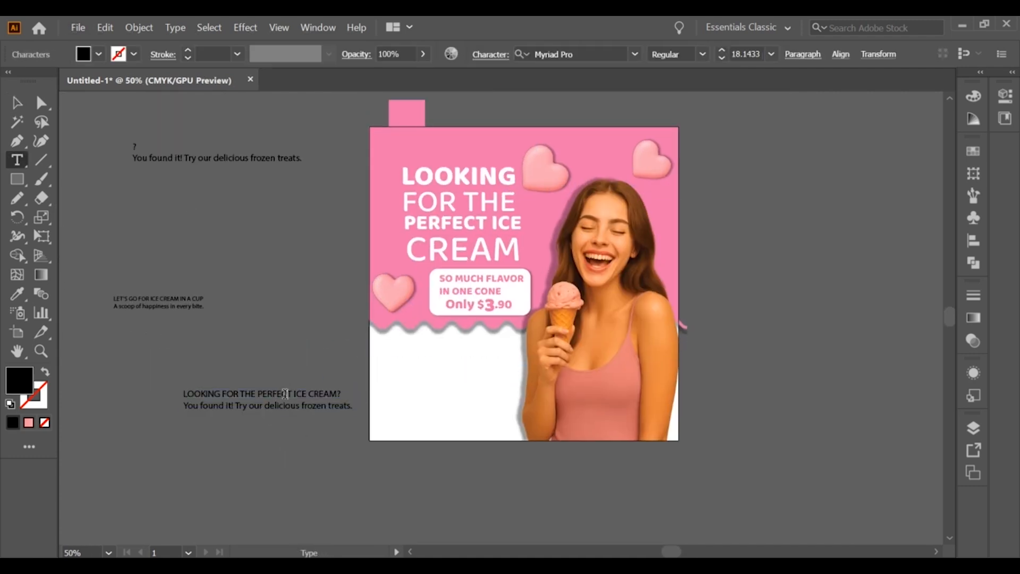
key("Escape")
key("Delete")
Move the LET'S GO FOR ICE CREAM IN A CUP text onto the white area and match it to the bold pink lettering
left_click_drag(176, 310, 489, 425)
left_click(501, 166)
key("v")
left_click(28, 423)
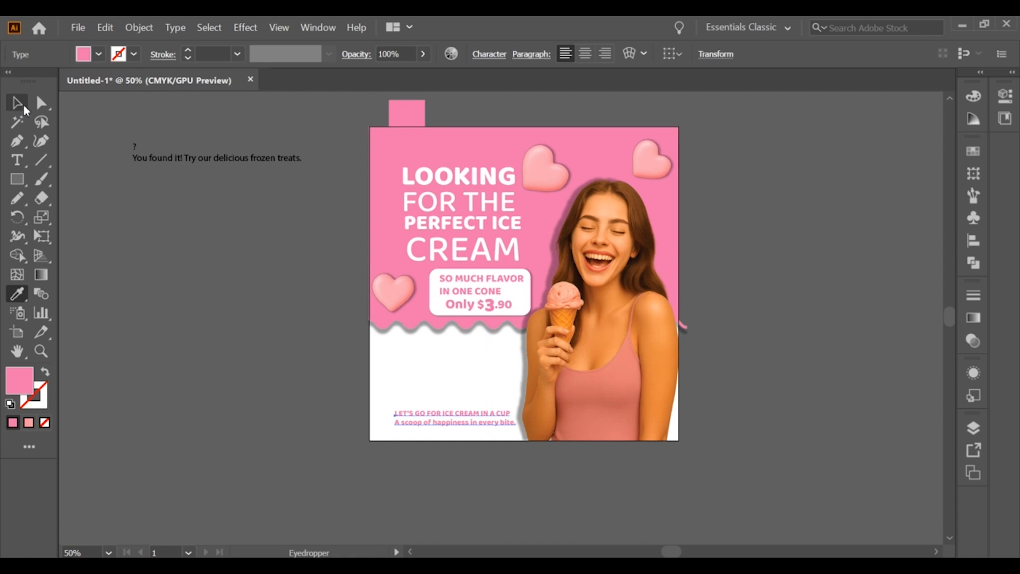
Enlarge the LET'S GO FOR ICE CREAM IN A CUP text and position it in the white area below the waves
scroll(471, 426, "up", 2)
scroll(442, 372, "down", 2)
left_click_drag(410, 340, 429, 299)
left_click_drag(565, 342, 269, 270)
scroll(357, 365, "down", 1)
left_click_drag(357, 364, 419, 365)
Break the tagline after happiness and the LET'S GO line after ICE, making four lines
double_click(415, 354)
key("Return")
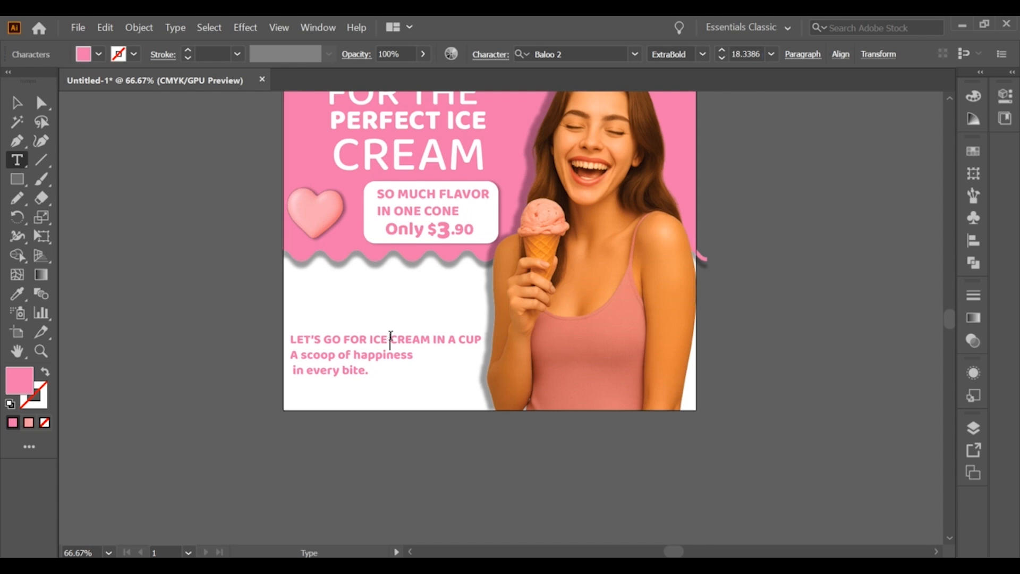
left_click(391, 339)
key("Return")
key("Escape")
key("ctrl+minus")
key("ctrl+shift+a")
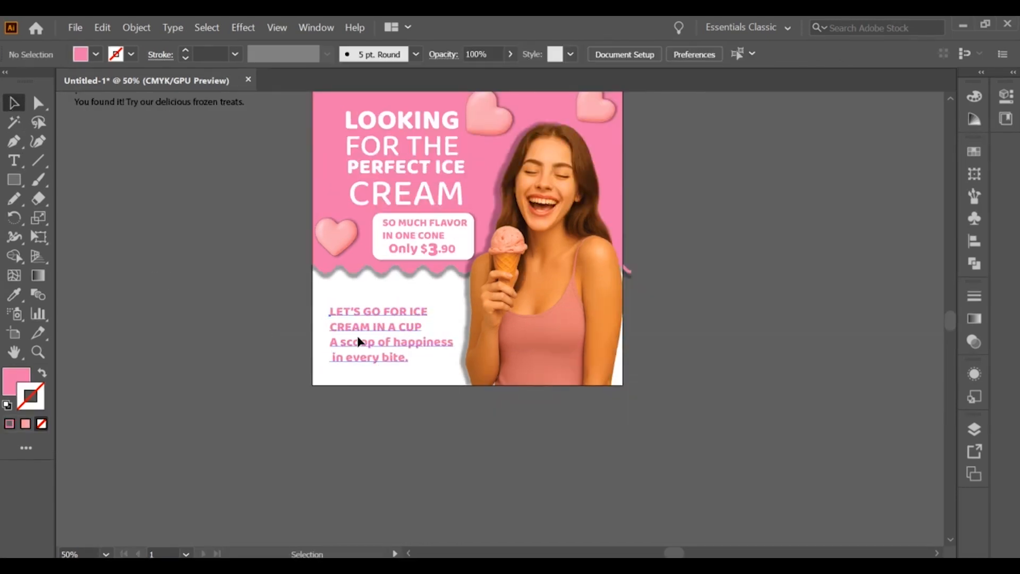
Match the tagline text block to the bold white headline lettering and move it to the empty area beside the artboard
left_click(358, 342)
left_click(14, 299)
left_click(401, 121)
left_click(14, 103)
left_click_drag(450, 407, 426, 366)
left_click_drag(425, 366, 296, 415)
left_click_drag(285, 366, 215, 351)
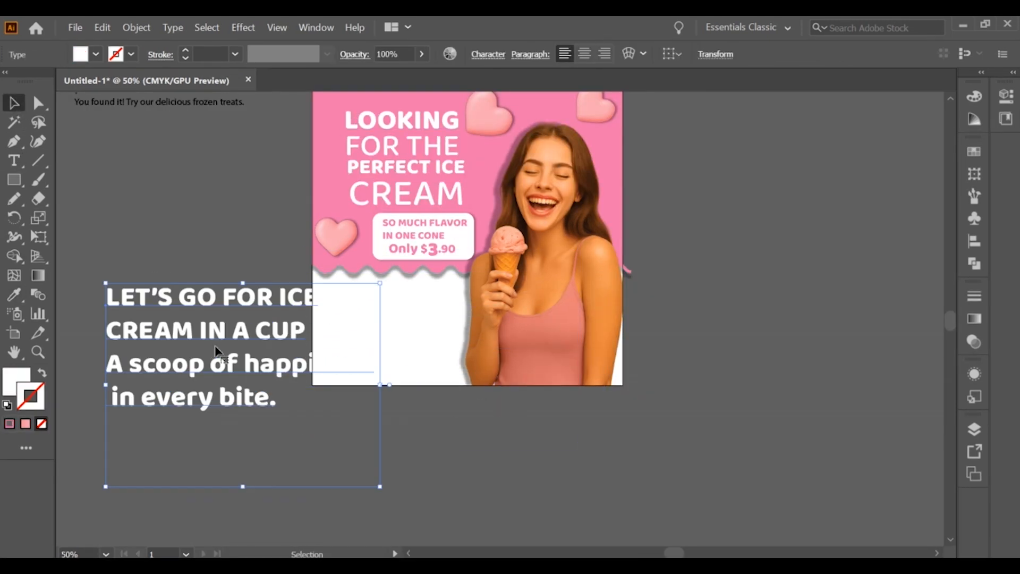
Recolour the tagline block with the background pink, shrink it and place it in the white area below the waves
key("i")
left_click(330, 165)
left_click_drag(242, 282, 241, 331)
left_click_drag(225, 357, 373, 317)
scroll(371, 317, "up", 1)
left_click_drag(399, 425, 399, 406)
mouse_move(395, 356)
left_mouse_down()
mouse_move(391, 371)
mouse_move(395, 355)
left_mouse_up()
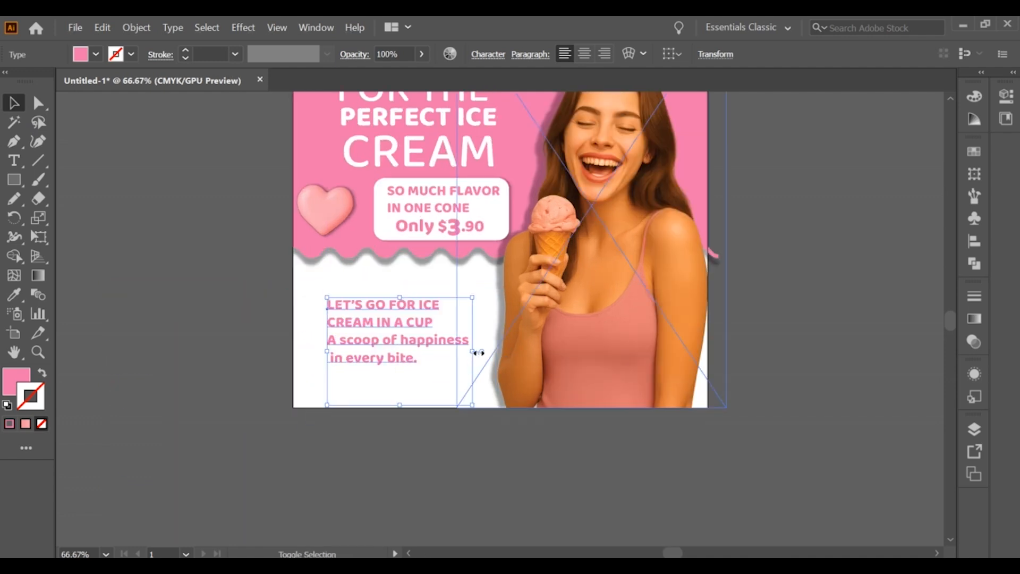
Enlarge the tagline block to span the white area beside the woman and adjust its position
left_click_drag(479, 353, 500, 353)
left_click_drag(394, 343, 376, 343)
left_click(479, 349, "shift")
left_click(360, 325)
left_click(480, 350, "shift")
left_click(407, 325)
scroll(407, 323, "up", 1)
left_click_drag(479, 364, 497, 364)
left_click_drag(384, 344, 383, 354)
Expand the tagline text into editable shapes
left_click(136, 27)
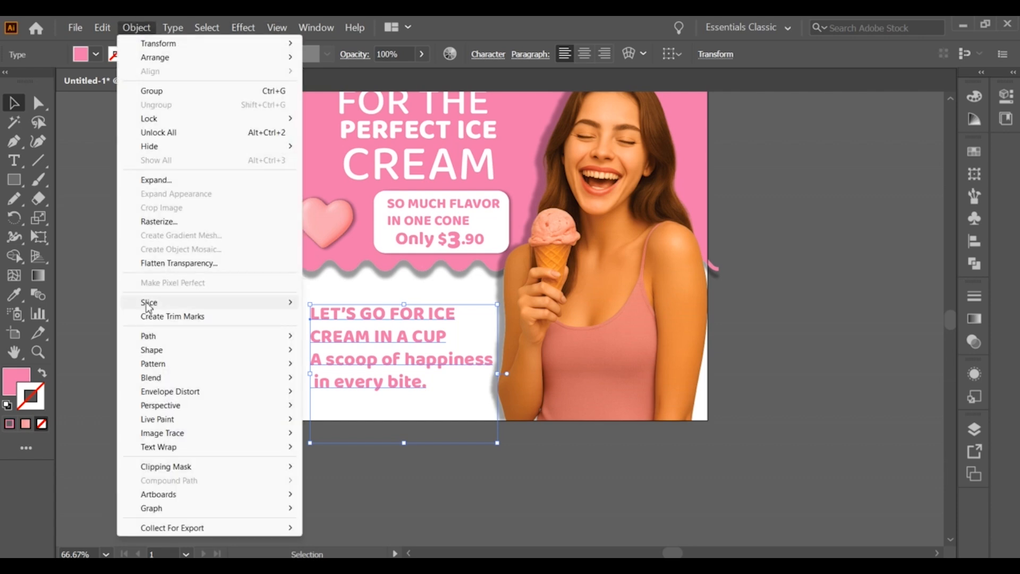
left_click(156, 178)
left_click(469, 383)
left_click(974, 264)
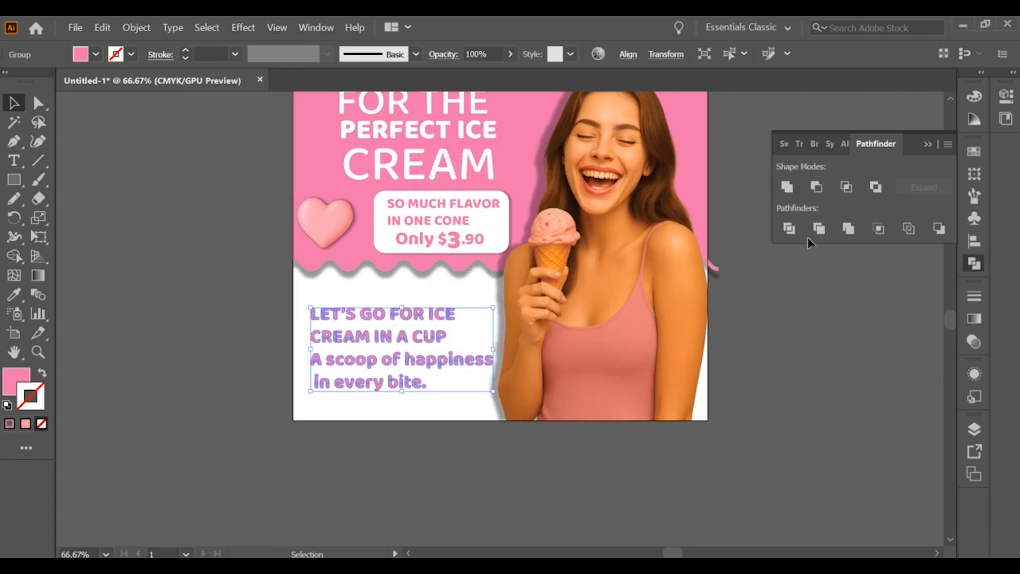
left_click(317, 27)
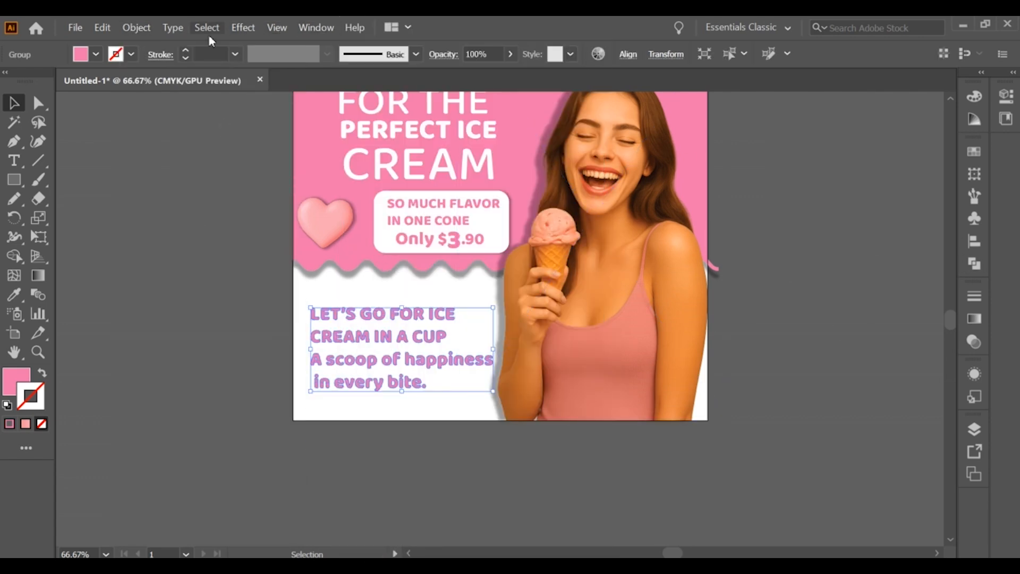
Offset the tagline shapes by 4 pt with round joins and turn the offset into an unfilled pink stroke
left_click(136, 28)
mouse_move(170, 333)
left_click(346, 381)
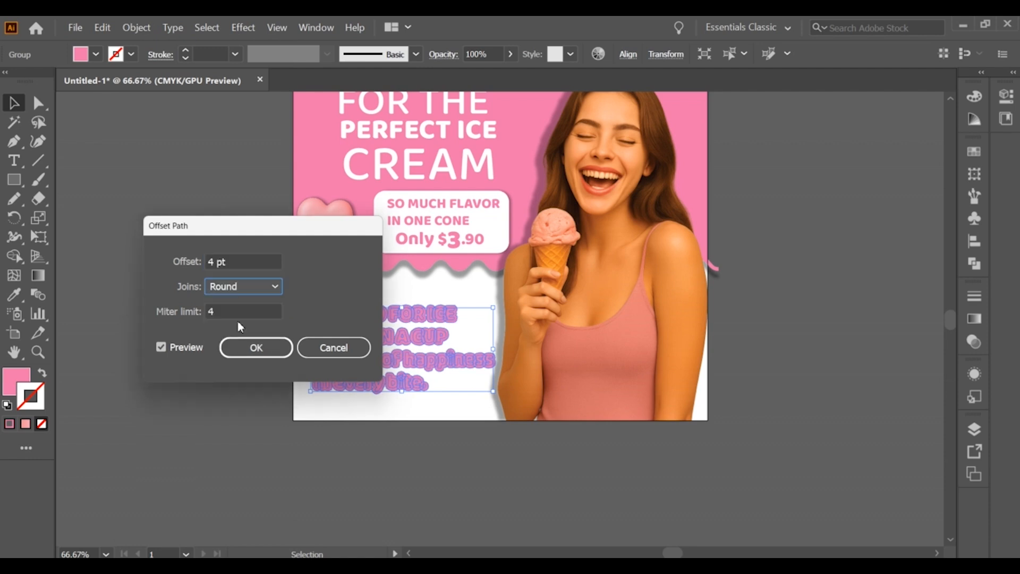
left_click(240, 347)
left_click(40, 375)
Unite the overlapping offset outlines around the tagline into a continuous contour
left_click(316, 27)
left_click(410, 474)
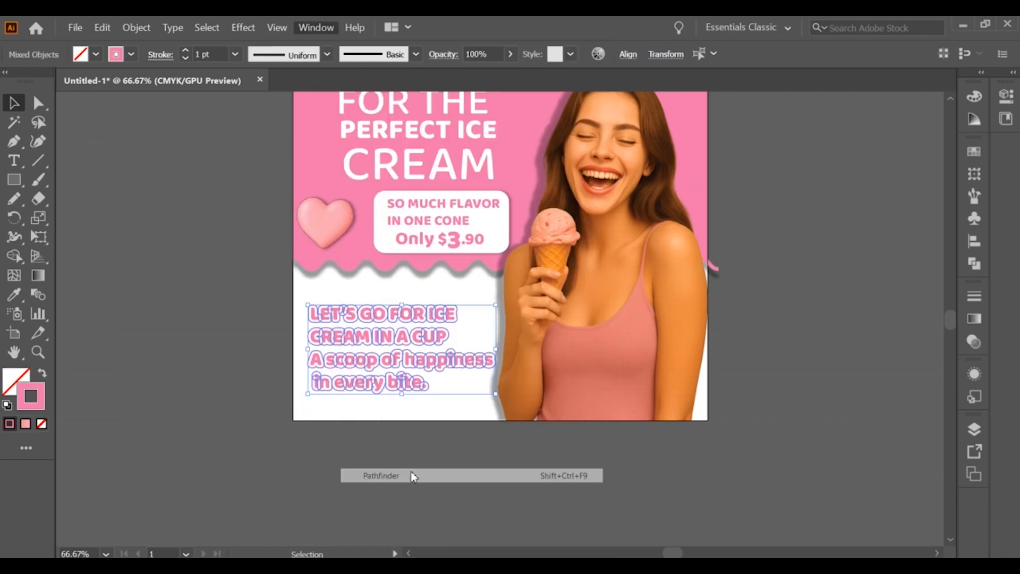
left_click(749, 296)
scroll(417, 364, "up", 1)
left_click(417, 364)
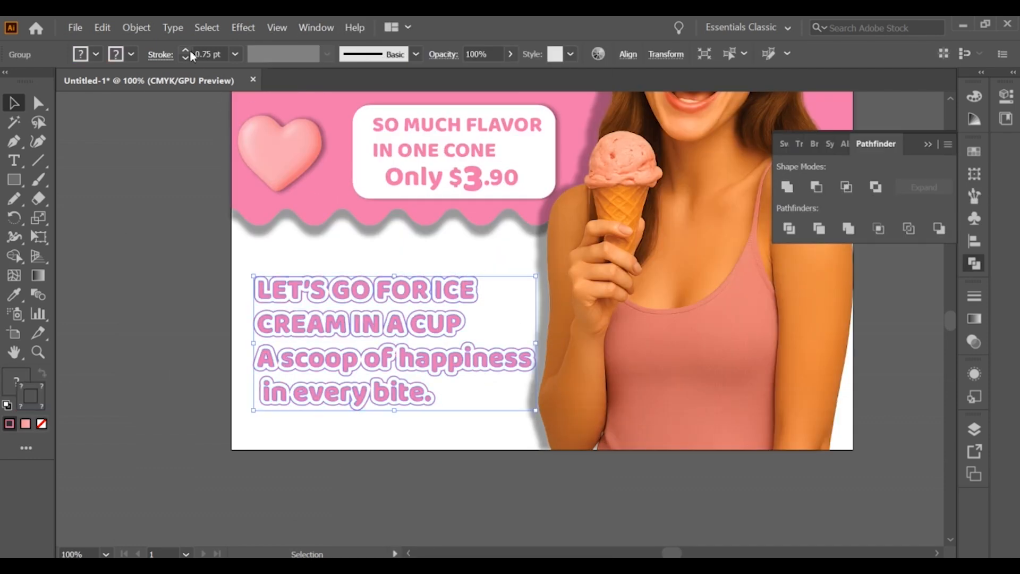
left_click(175, 228)
scroll(172, 239, "down", 1)
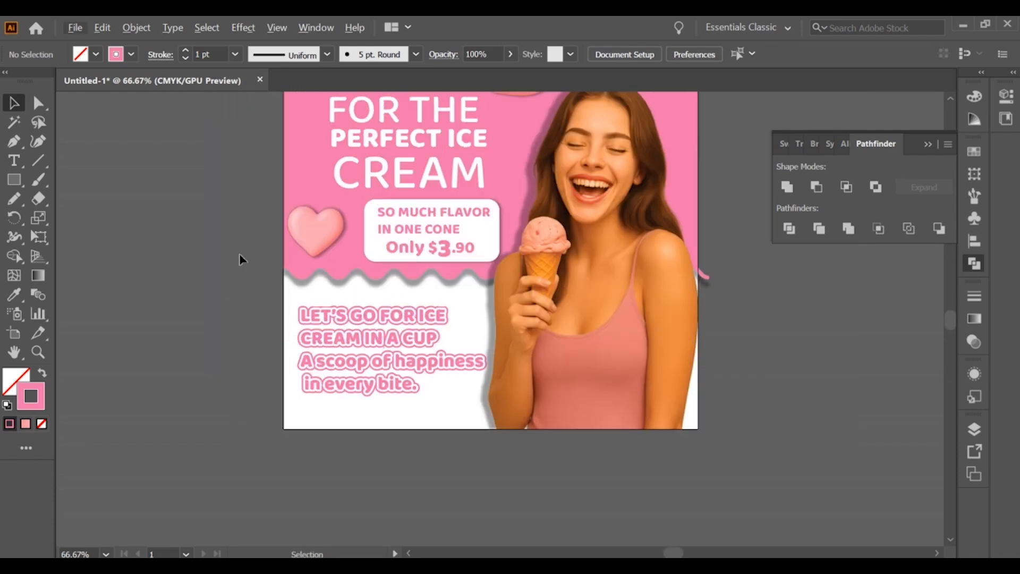
Expand the LOOKING FOR THE PERFECT ICE CREAM headline lines into editable shapes
scroll(240, 254, "up", 2)
left_click(412, 178)
left_click(137, 28)
left_click(159, 194)
left_click(136, 28)
left_click(159, 180)
left_click(470, 385)
left_click(429, 204)
left_click(402, 198)
left_click(137, 28)
left_click(159, 194)
left_click(136, 28)
left_click(159, 181)
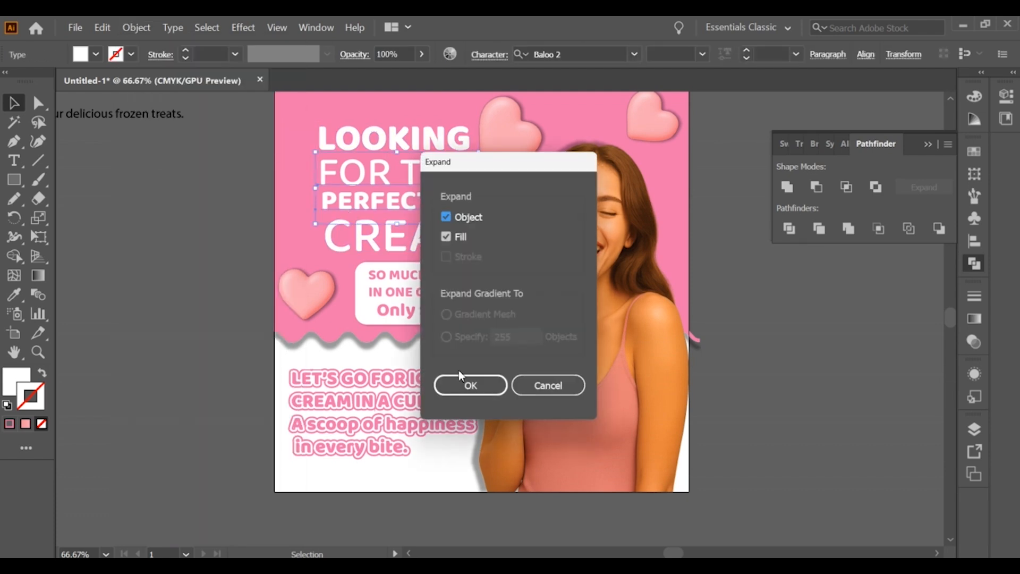
left_click(470, 385)
Offset the headline shapes by 4 pt with round joins and make the offset a united, unfilled white 2 pt contour
left_click(422, 190)
left_click(137, 28)
mouse_move(148, 332)
left_click(342, 383)
left_click(244, 286)
left_click(238, 329)
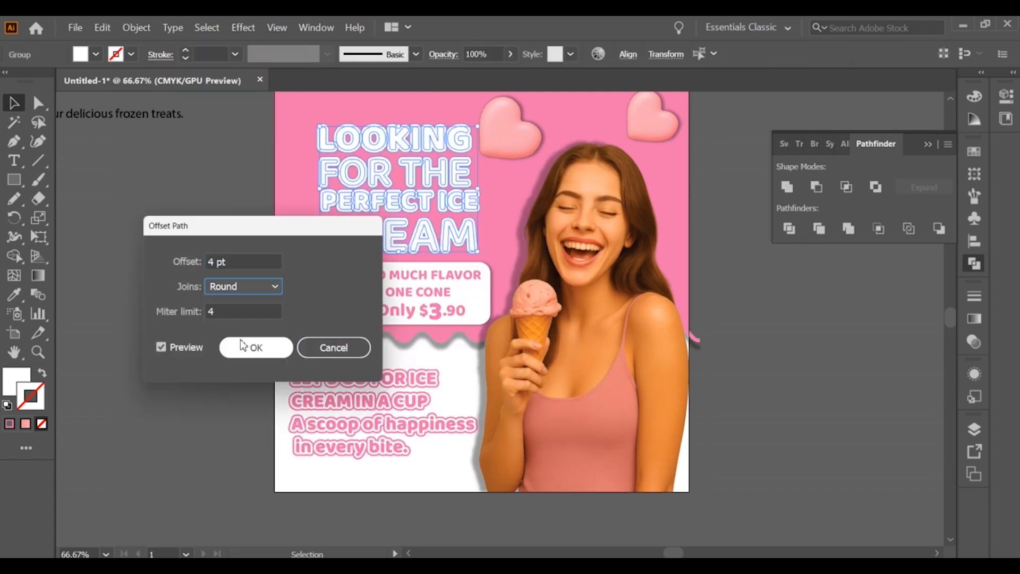
left_click(247, 347)
left_click(728, 244)
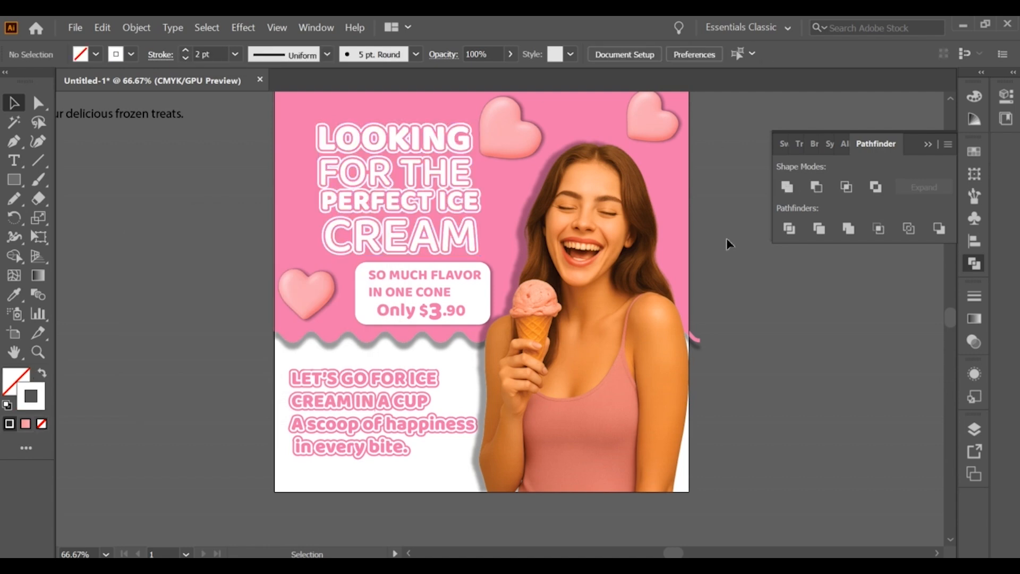
Nudge the large heart beside the headline slightly toward the woman
scroll(732, 223, "down", 1)
scroll(732, 223, "up", 1)
left_click_drag(518, 159, 524, 154)
left_click(709, 251)
left_click_drag(710, 253, 657, 321)
left_click(606, 186)
Draw an unfilled circle with a white 2 pt stroke in the empty area beside the artboard
left_click_drag(117, 255, 159, 299)
key("ctrl+z")
left_click_drag(14, 180, 80, 218)
left_click_drag(153, 269, 193, 309)
key("v")
scroll(282, 223, "down", 1)
left_click_drag(281, 224, 349, 192)
Apply a Zig Zag distortion to the circle to form a ten-ray starburst
left_click(242, 27)
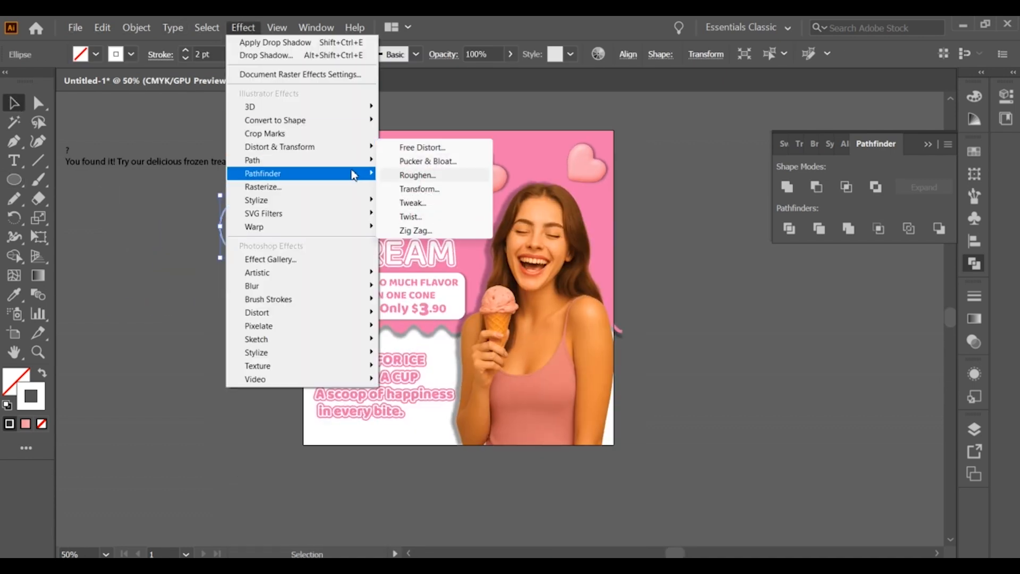
mouse_move(345, 147)
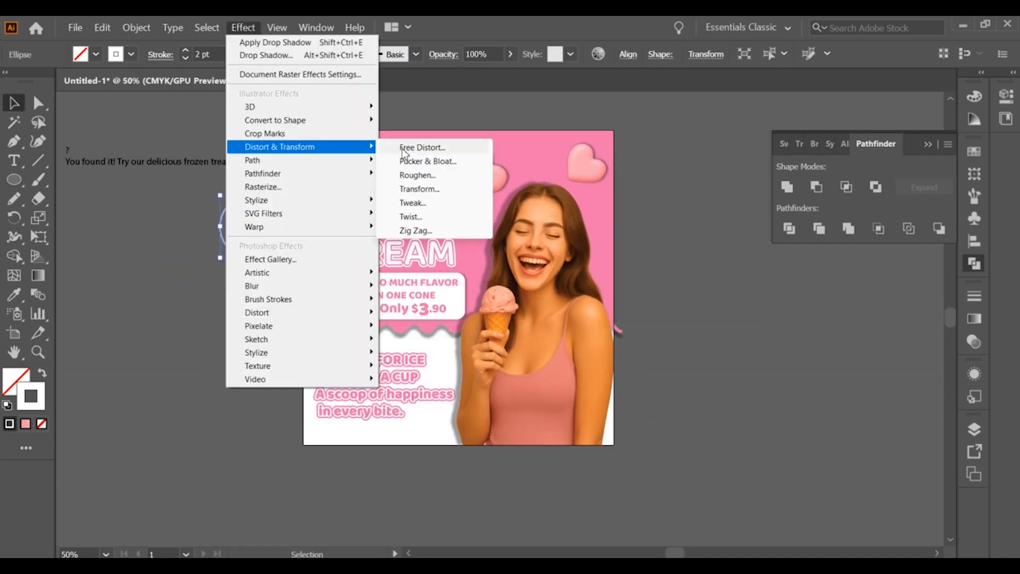
left_click(416, 230)
left_click(755, 338)
left_click_drag(760, 278, 766, 278)
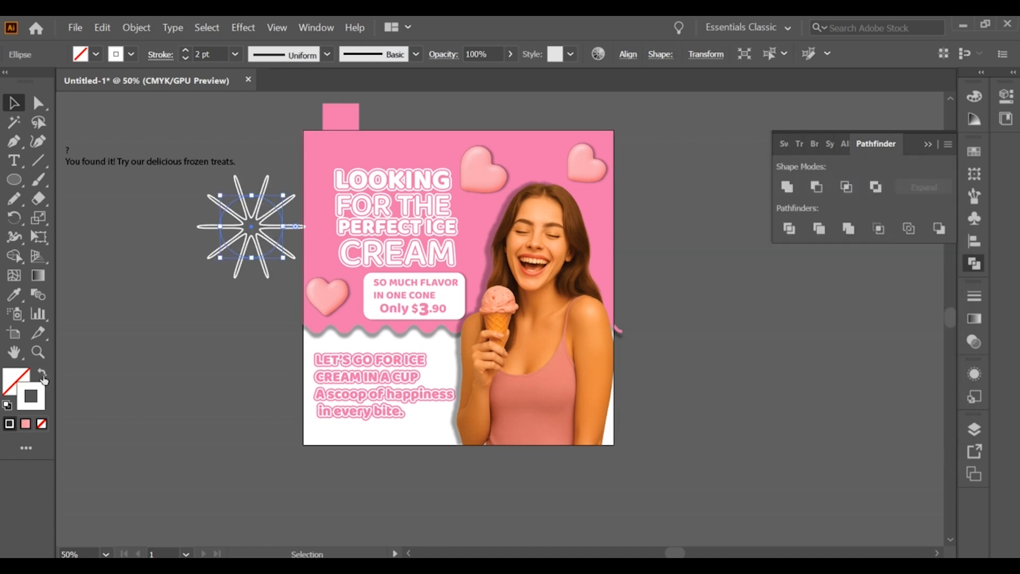
Give the starburst a light pink fill without a stroke
left_click(43, 378)
key("i")
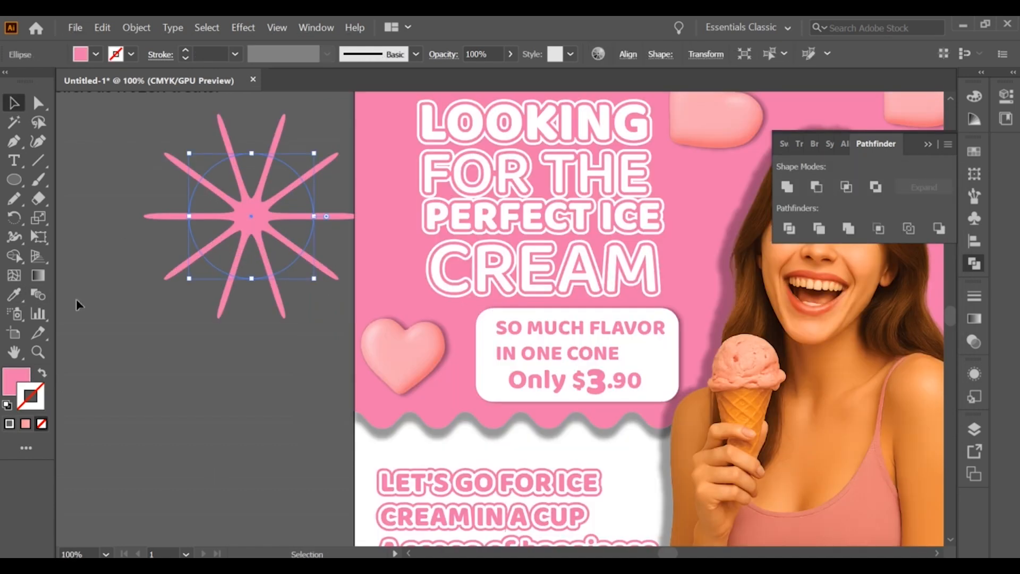
double_click(16, 381)
left_click(374, 267)
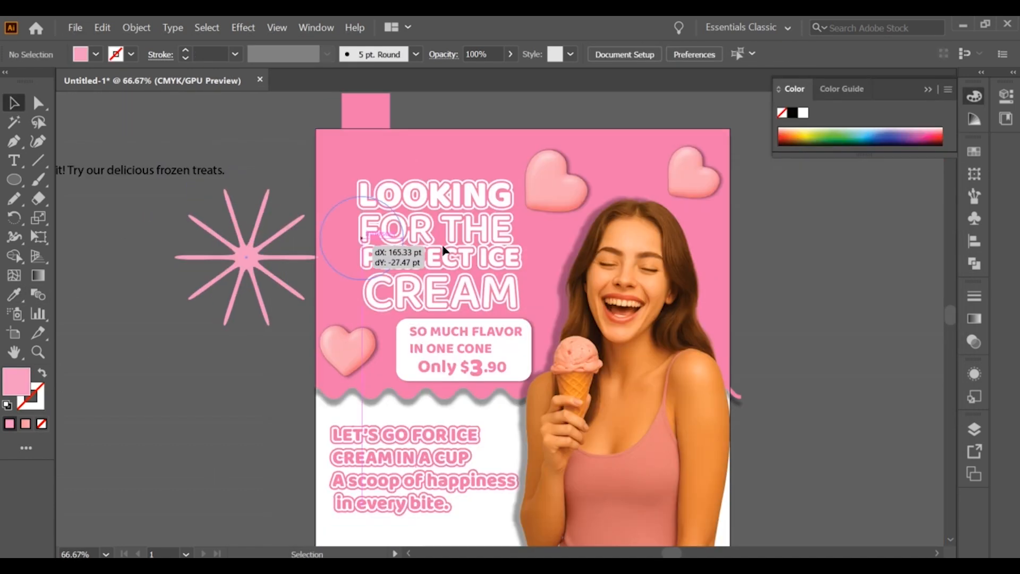
Move the starburst onto the woman's head, enlarge it and send it behind her photo
left_click_drag(444, 250, 659, 262)
left_click_drag(704, 302, 729, 324)
left_click_drag(688, 264, 658, 267)
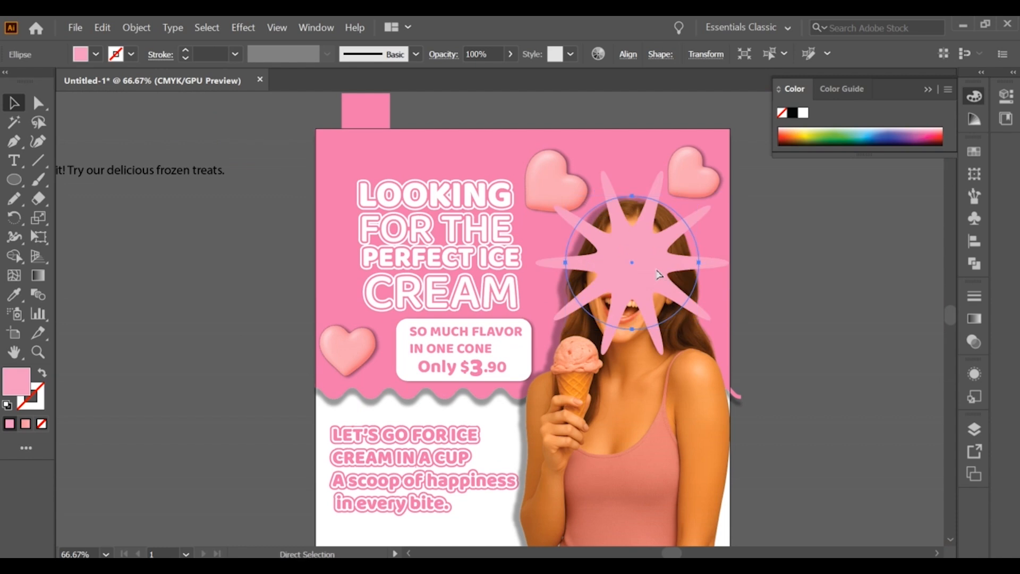
key("ctrl+[")
key("ctrl+[")
key("ctrl+[")
key("ctrl+[")
left_click(782, 228)
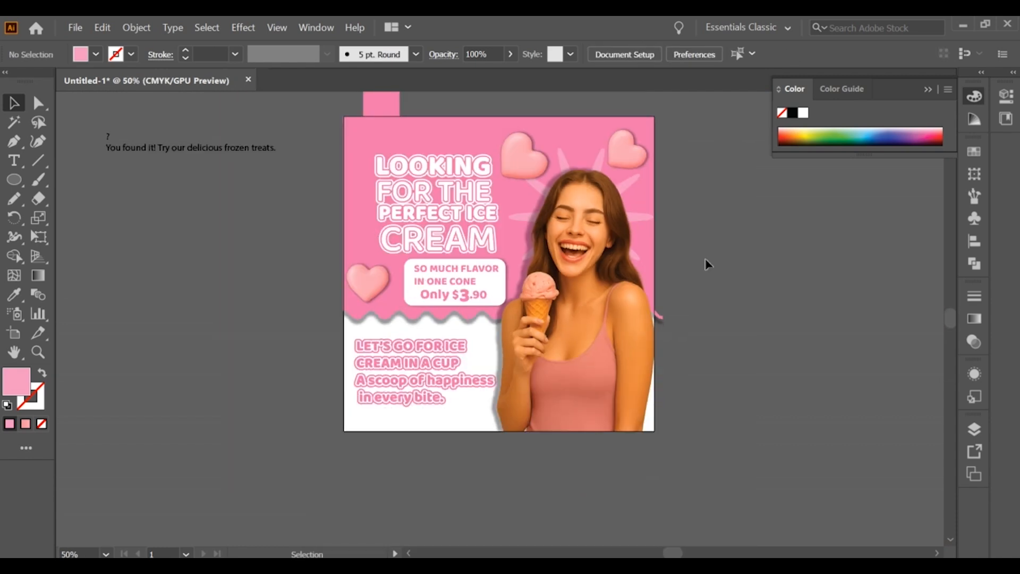
Copy the starburst beside the artboard and shift the woman's photo slightly past the artboard's right edge
left_click(606, 155)
left_click_drag(657, 137, 664, 127)
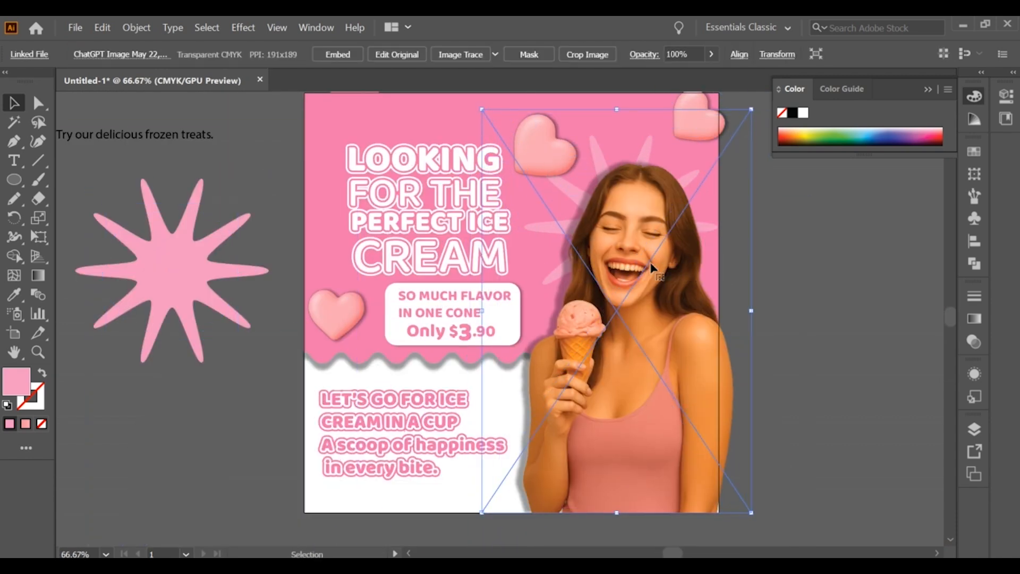
left_click_drag(713, 126, 709, 126)
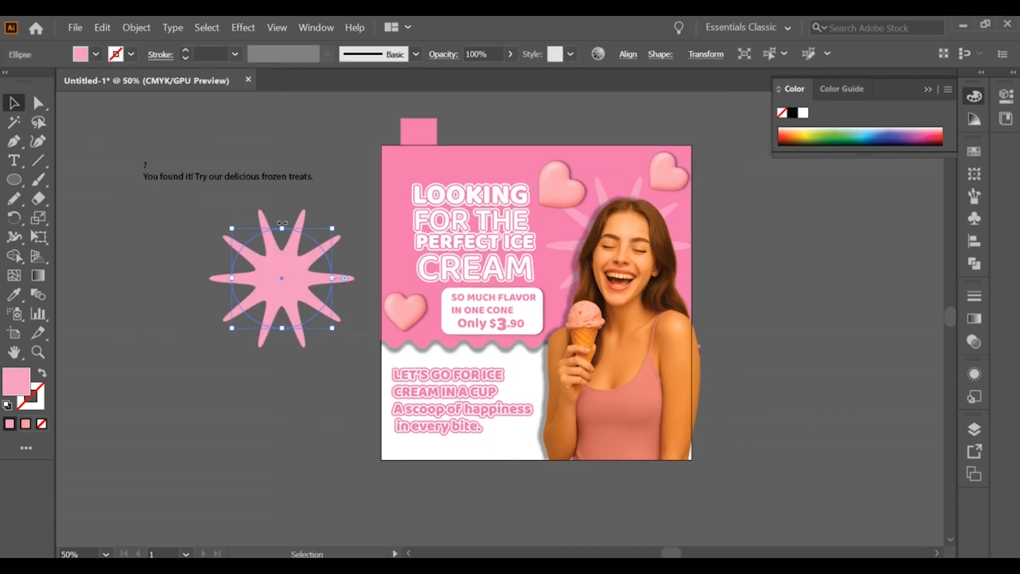
Shrink the spare starburst into a thin-rayed accent and scatter copies of it on the pink area around the headline
left_click(285, 277)
left_click_drag(406, 183, 404, 175)
left_click(137, 27)
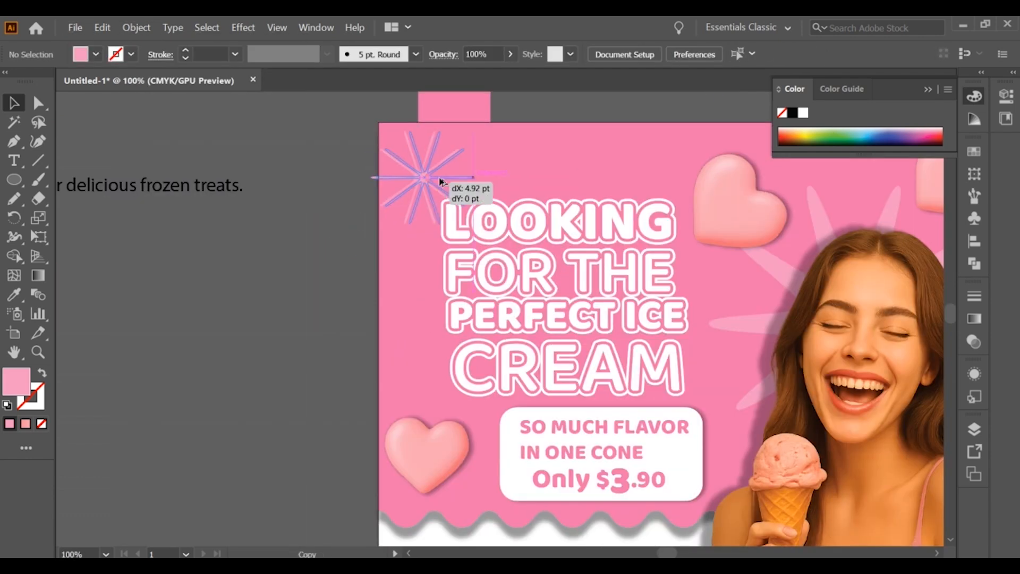
left_click_drag(437, 182, 321, 269)
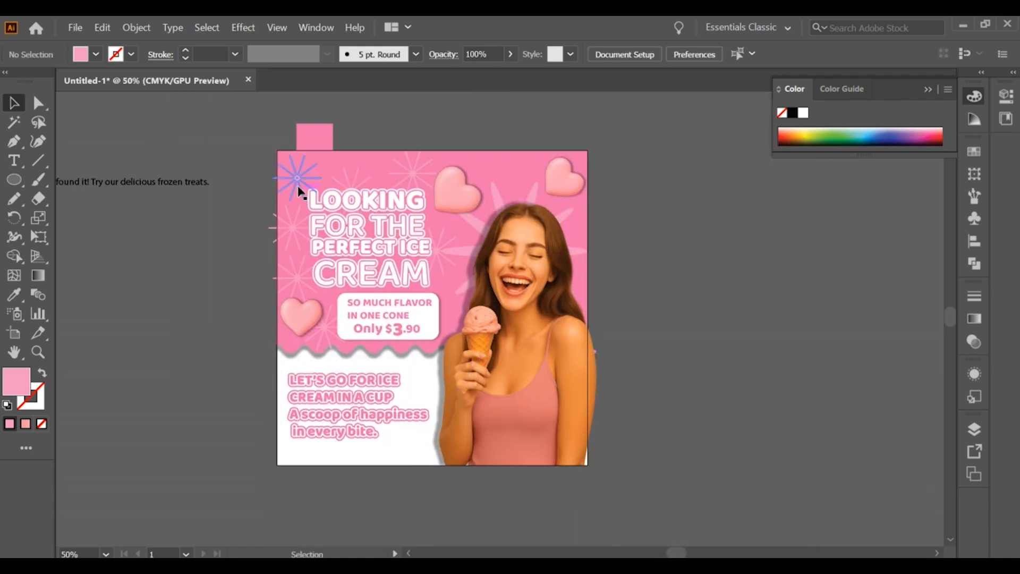
left_click_drag(303, 180, 291, 228)
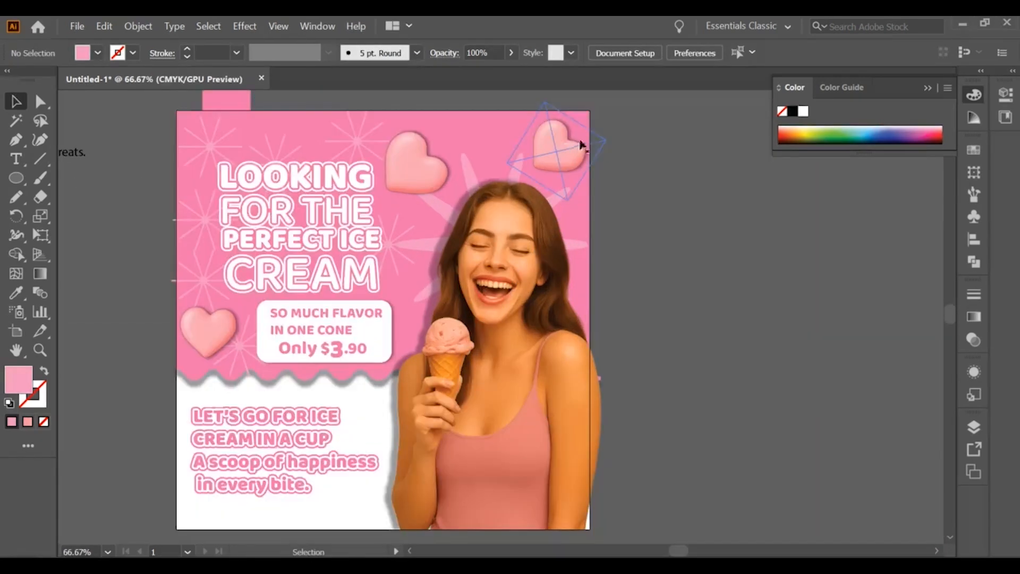
Enlarge the heart near the artboard's upper right corner and move it so it overlaps that corner
left_click(611, 142)
left_click(611, 139, "shift")
left_click(573, 138)
left_click_drag(577, 121, 610, 106)
left_click_drag(570, 140, 583, 130)
left_click(678, 166)
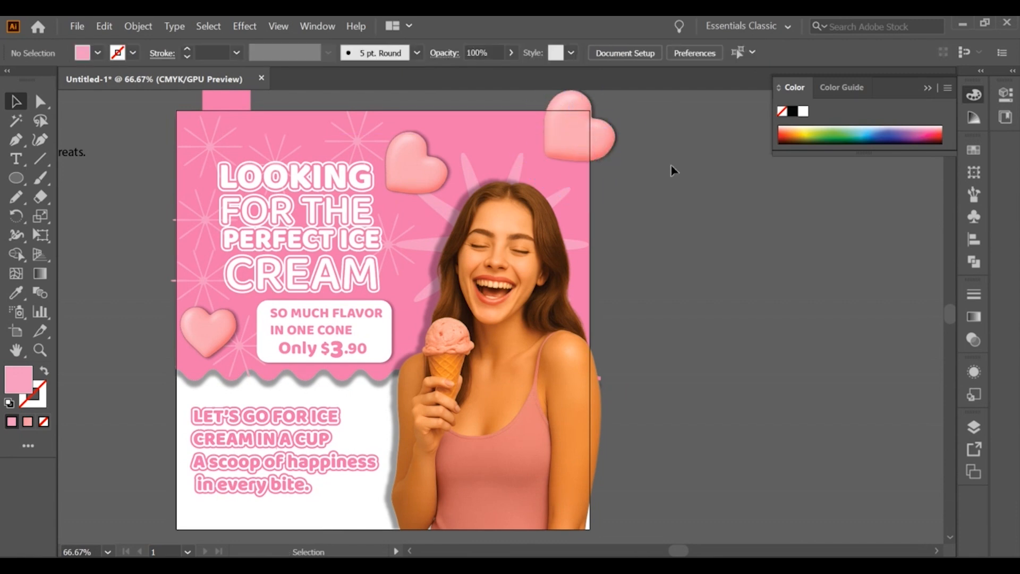
Place a copy of the corner heart over the artboard's upper left corner and rotate it to tilt the other way
left_click(267, 118)
left_click_drag(295, 121, 372, 177)
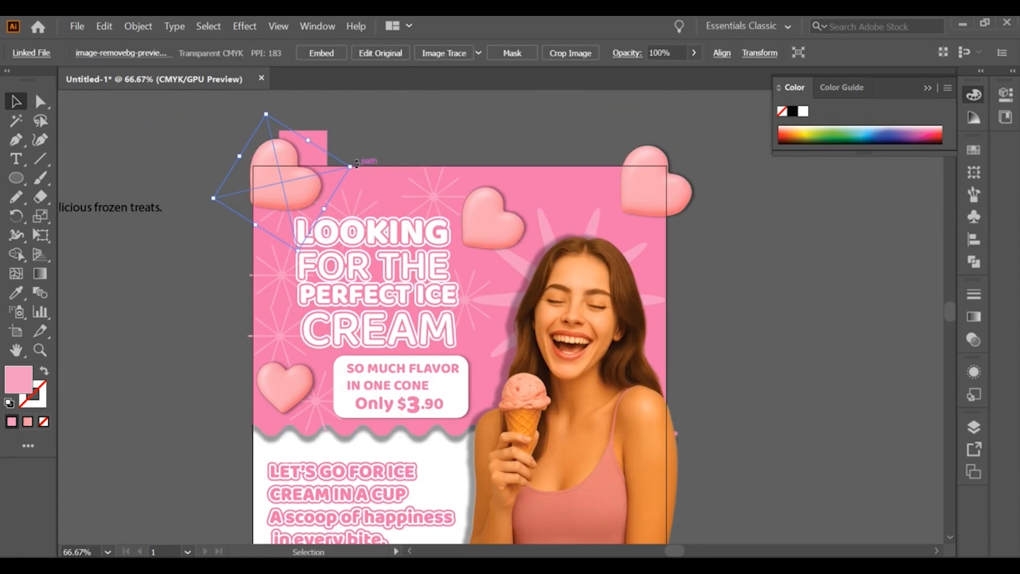
left_click_drag(260, 119, 218, 137)
left_click_drag(336, 214, 277, 206)
left_click(253, 269)
left_click_drag(339, 310, 351, 243)
scroll(351, 248, "down", 1)
left_click_drag(354, 280, 391, 254)
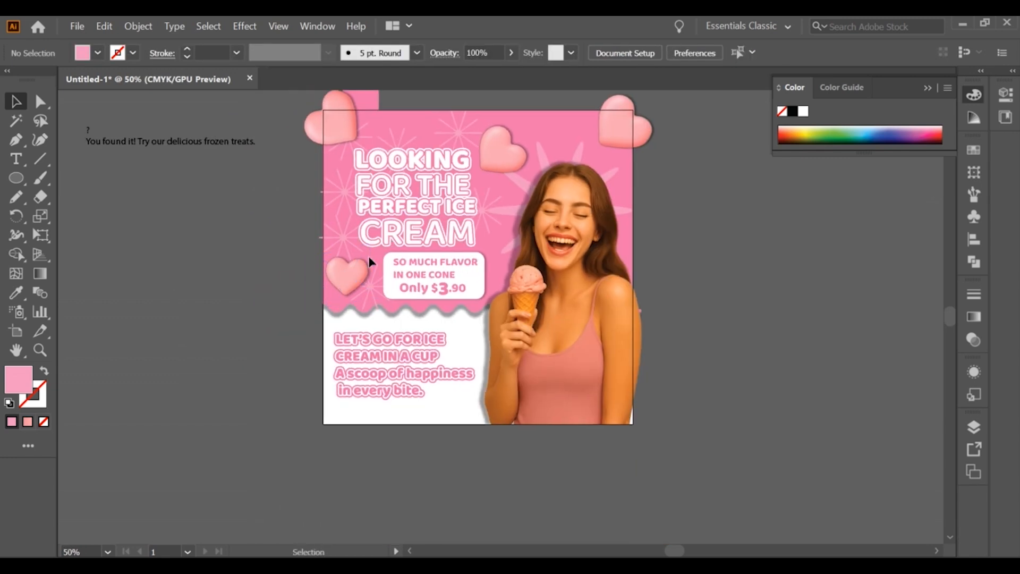
left_click(74, 26)
left_click(85, 232)
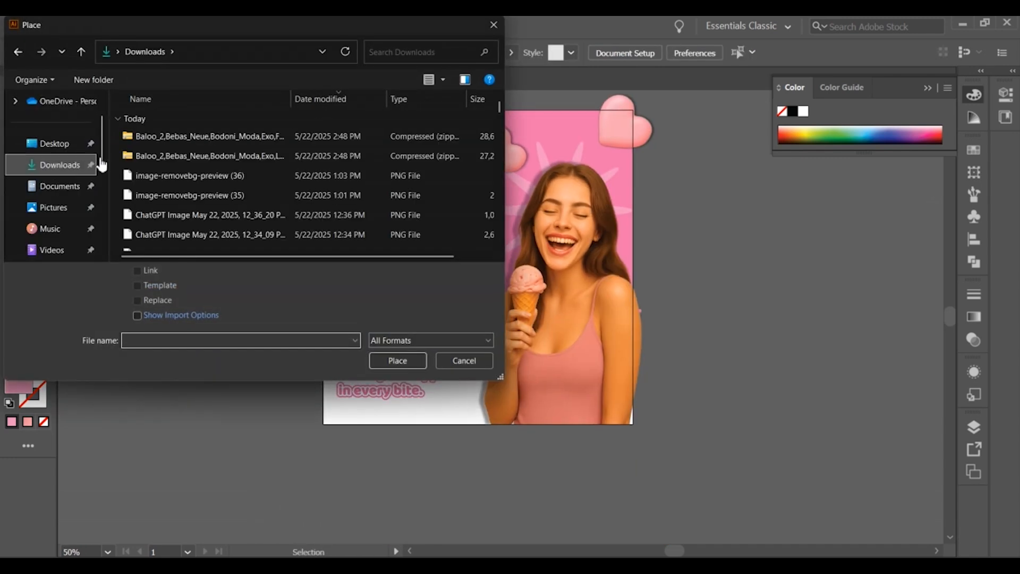
left_click(174, 181)
left_click(392, 361)
left_click(200, 221)
key("ctrl+z")
Place image-removebg-preview (35), the chocolate ice cream cone, beside the artboard and enlarge it
left_click(77, 29)
left_click(103, 232)
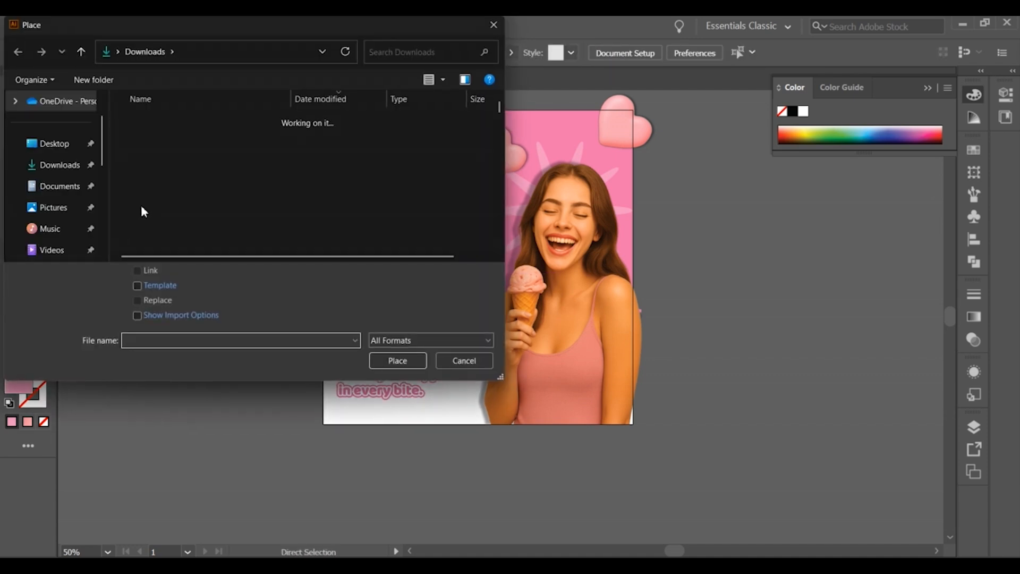
left_click(175, 195)
left_click(397, 360)
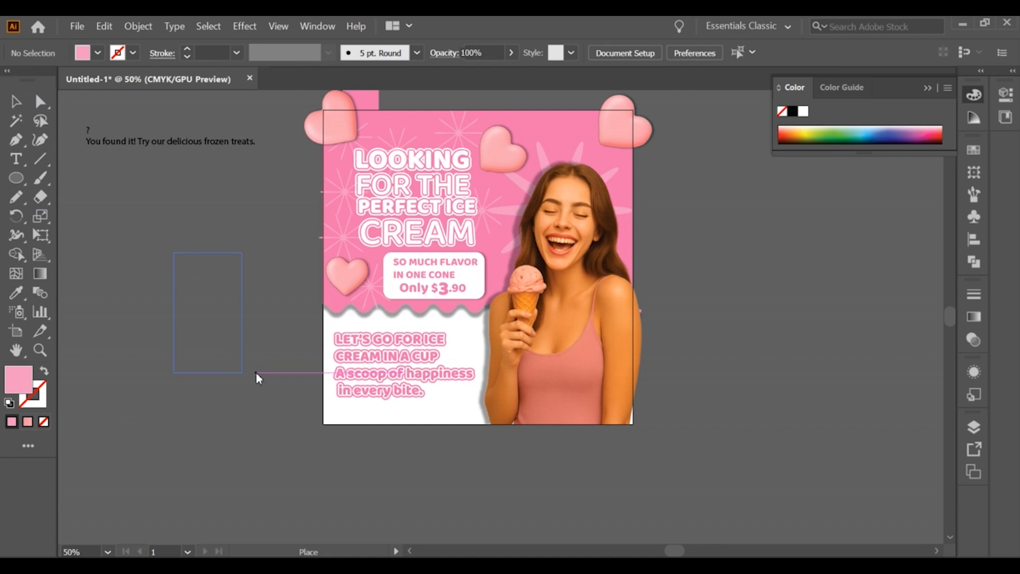
left_click(172, 265)
left_click_drag(242, 371, 286, 448)
Move the chocolate ice cream cone over the artboard's left half and enlarge it to nearly the full artboard height
left_click_drag(189, 326, 397, 265)
left_click_drag(397, 265, 391, 300)
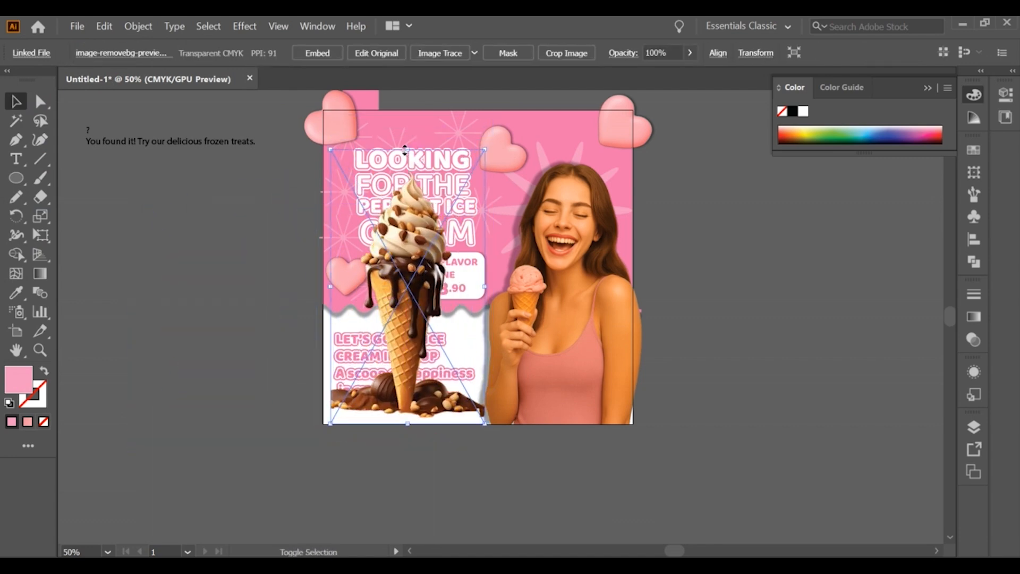
left_click_drag(405, 151, 411, 115)
left_click_drag(391, 282, 381, 291)
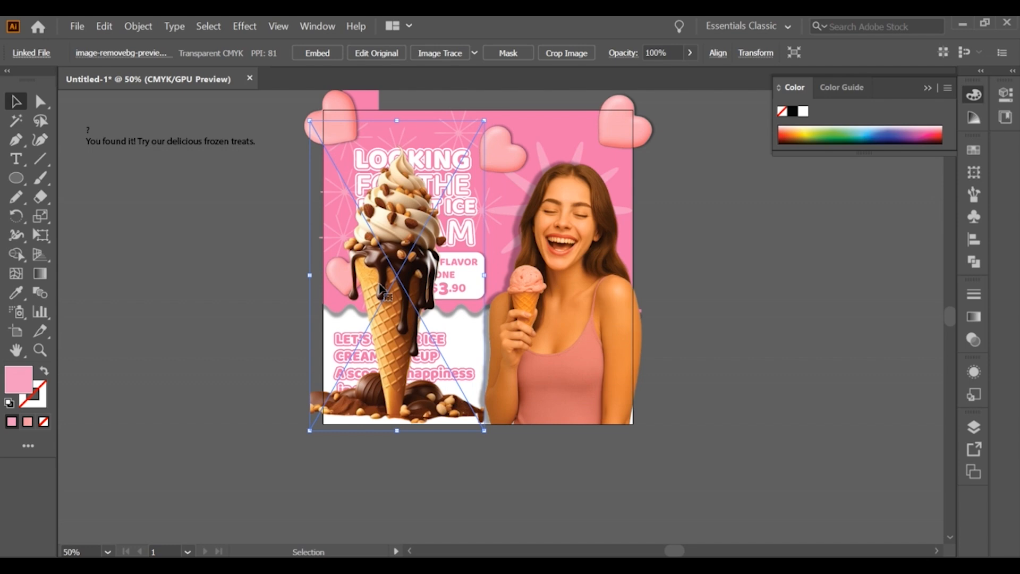
Send the cone image backward behind the texts and the pink wavy background, and clear the selection
key("ctrl+[")
key("ctrl+[")
key("ctrl+[")
key("ctrl+[")
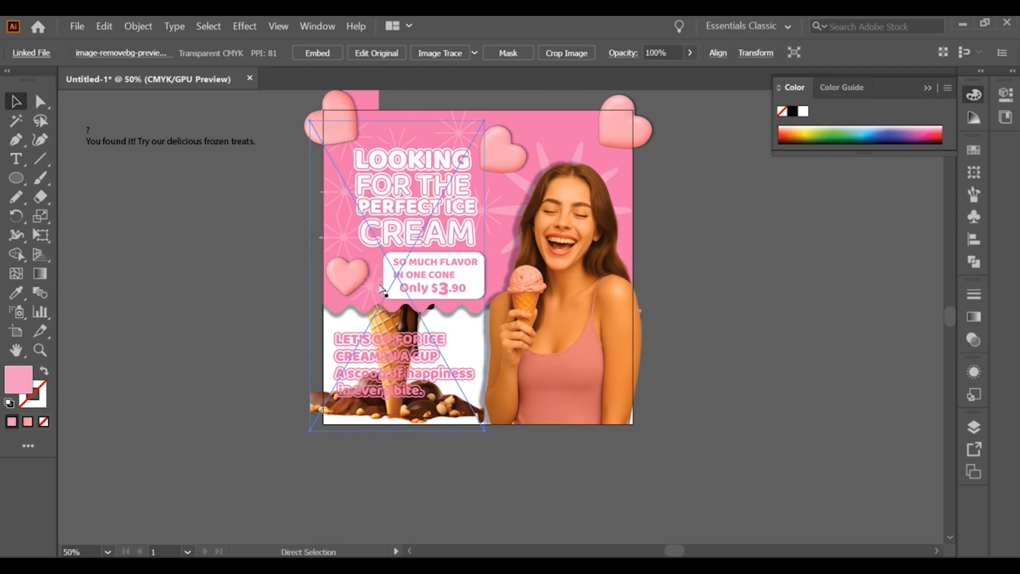
key("ctrl+shift+a")
Unlock all locked objects, including the wavy background, and clear the selection
left_click(138, 26)
left_click(170, 128)
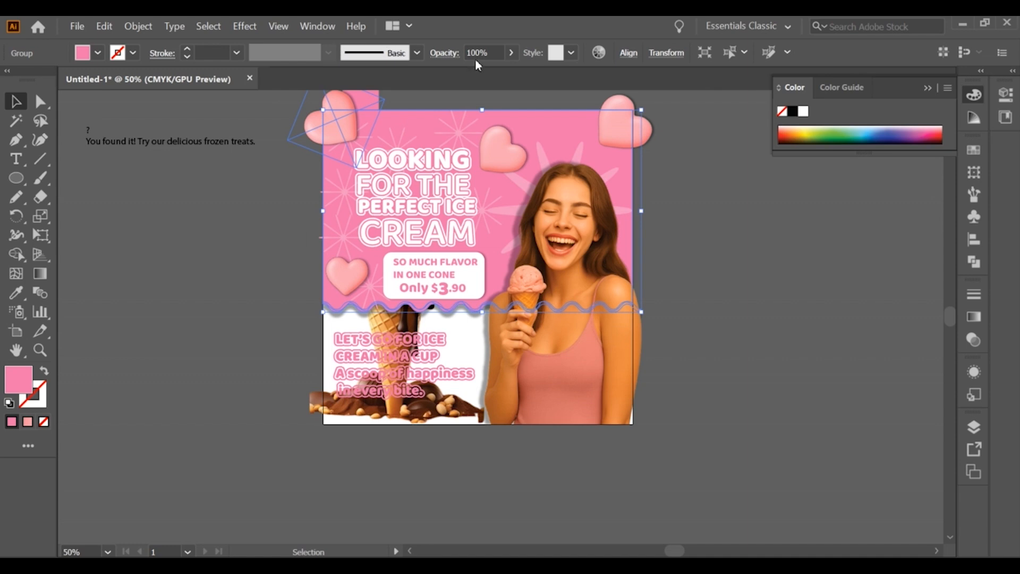
left_click(448, 92)
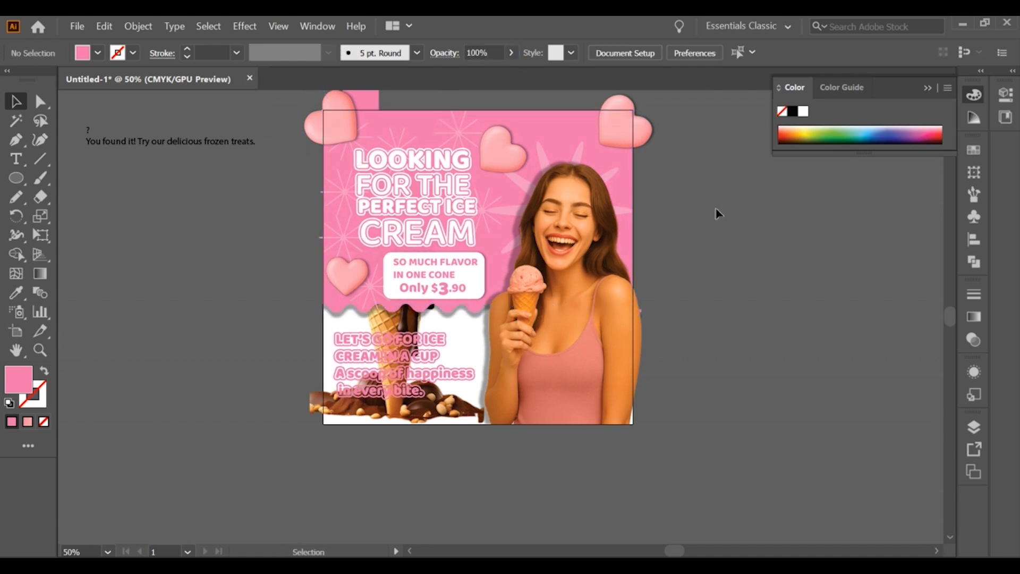
Lower the opacity of the pink wavy background group so the chocolate cone image shows faintly through it
left_click(559, 127)
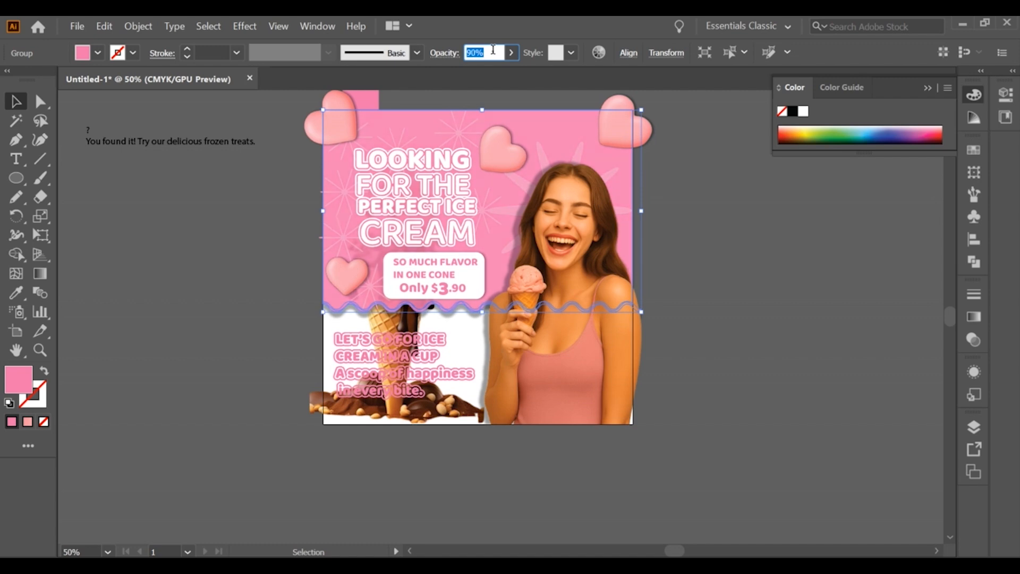
left_click(660, 251)
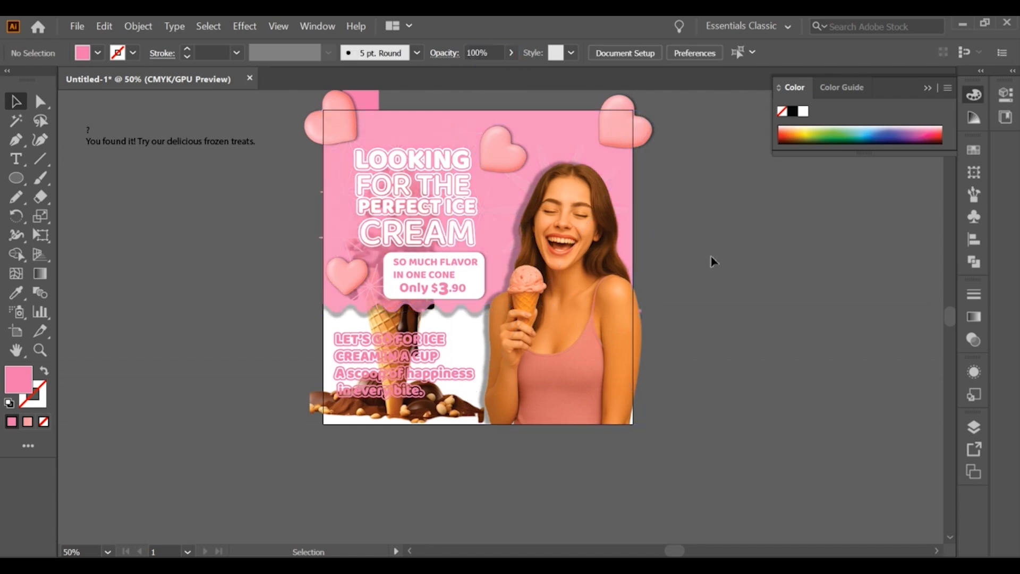
scroll(396, 449, "up", 1)
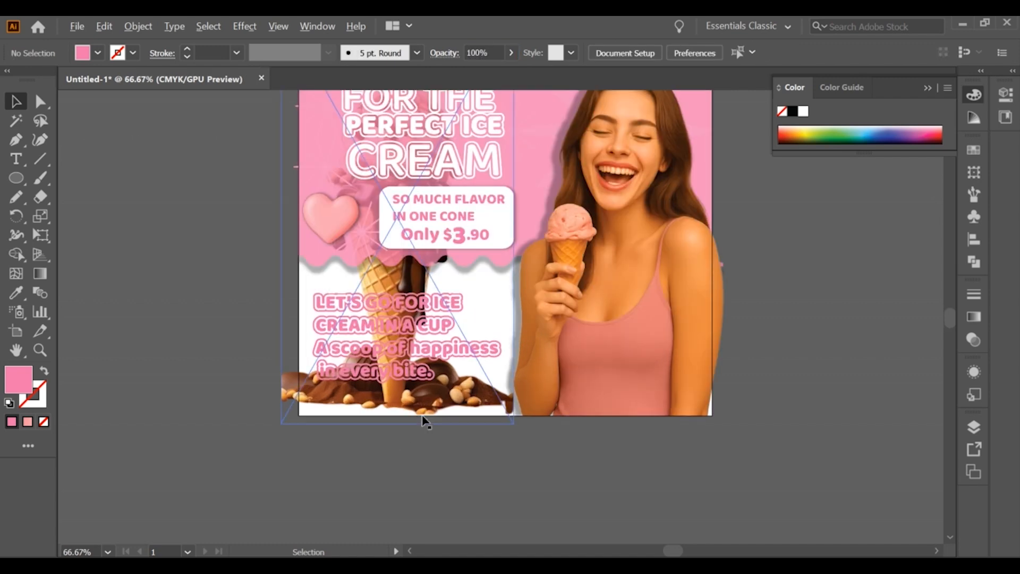
scroll(423, 419, "down", 1)
scroll(424, 419, "up", 2)
scroll(424, 419, "down", 1)
left_click(403, 424)
left_click_drag(403, 425, 406, 280)
left_click(192, 221)
Shrink the chocolate cone image proportionally to about half its size behind the headline and clear the selection
scroll(183, 332, "up", 3)
left_click(408, 405)
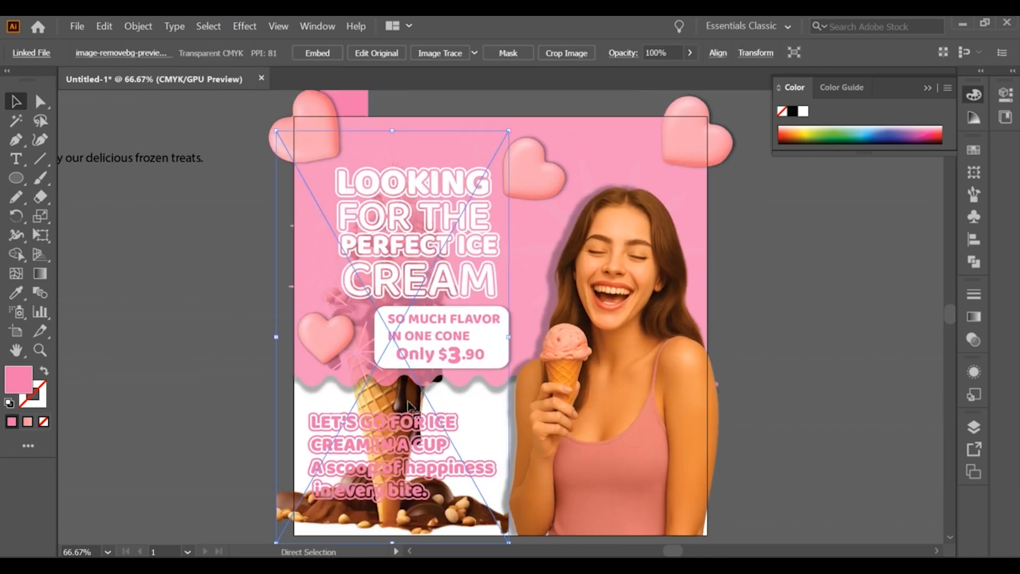
left_click_drag(392, 541, 401, 349)
left_click_drag(398, 136, 398, 166)
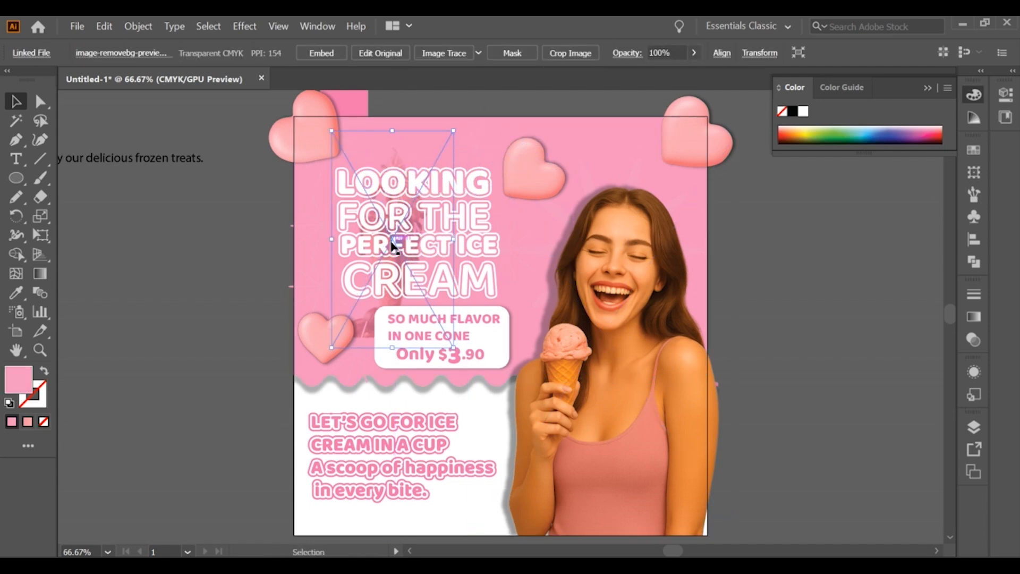
left_click_drag(394, 246, 394, 246)
left_click(194, 276)
scroll(193, 276, "down", 1)
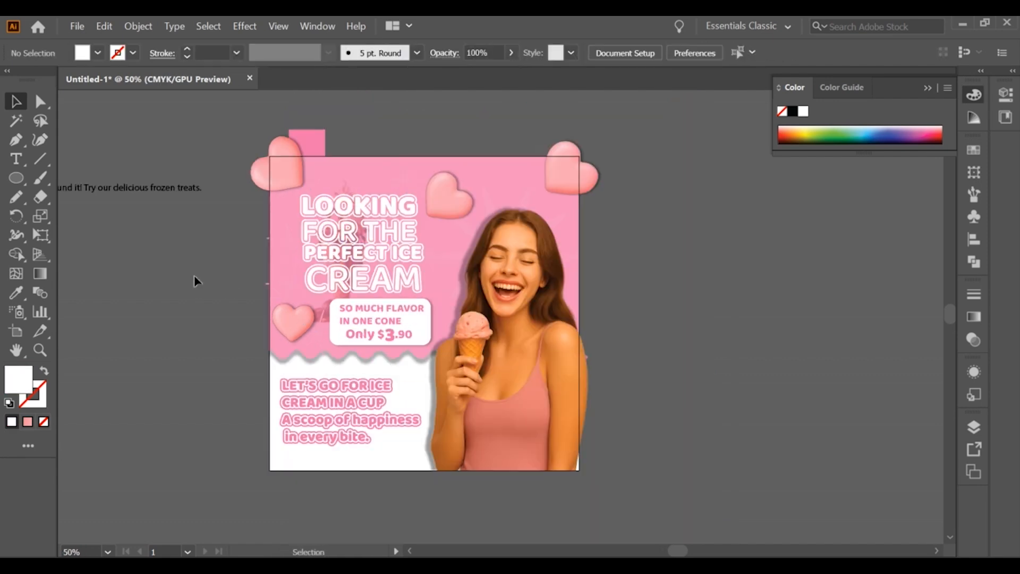
Draw a white rectangle covering the whole artboard and move the small pink square clear of the artwork
key("m")
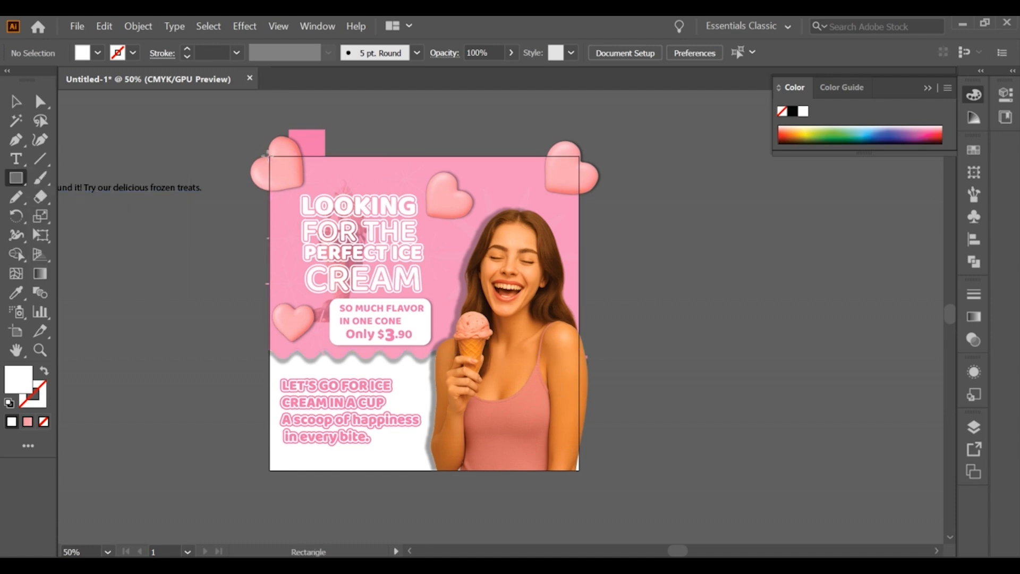
mouse_move(282, 174)
left_mouse_down()
mouse_move(564, 470)
mouse_move(579, 470)
mouse_move(274, 170)
mouse_move(296, 111)
mouse_move(359, 107)
left_mouse_up()
left_click(16, 102)
key("ctrl+z")
left_click(234, 172)
key("ctrl+z")
Select the ad artwork together with the white rectangle, make a clipping mask from it, and clear the selection
key("ctrl+a")
right_click(474, 284)
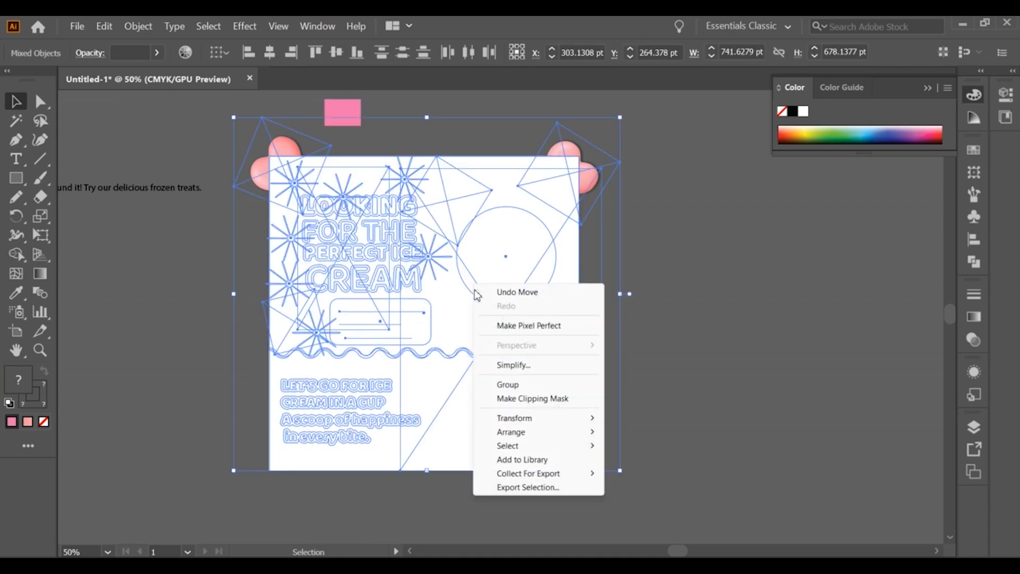
left_click(511, 399)
left_click(585, 335)
scroll(567, 326, "up", 1)
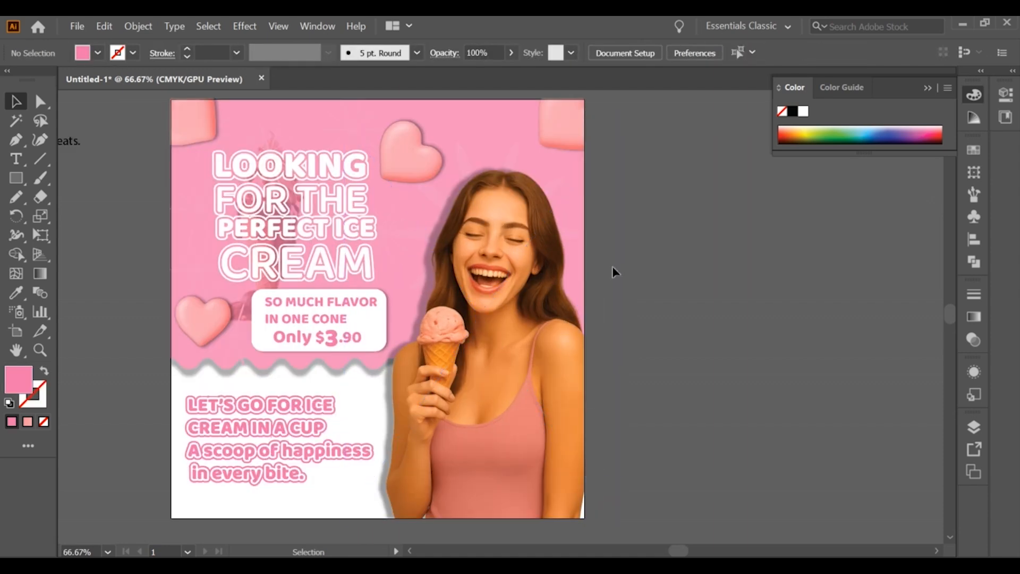
scroll(615, 272, "down", 1)
left_click(426, 185)
left_click(648, 222)
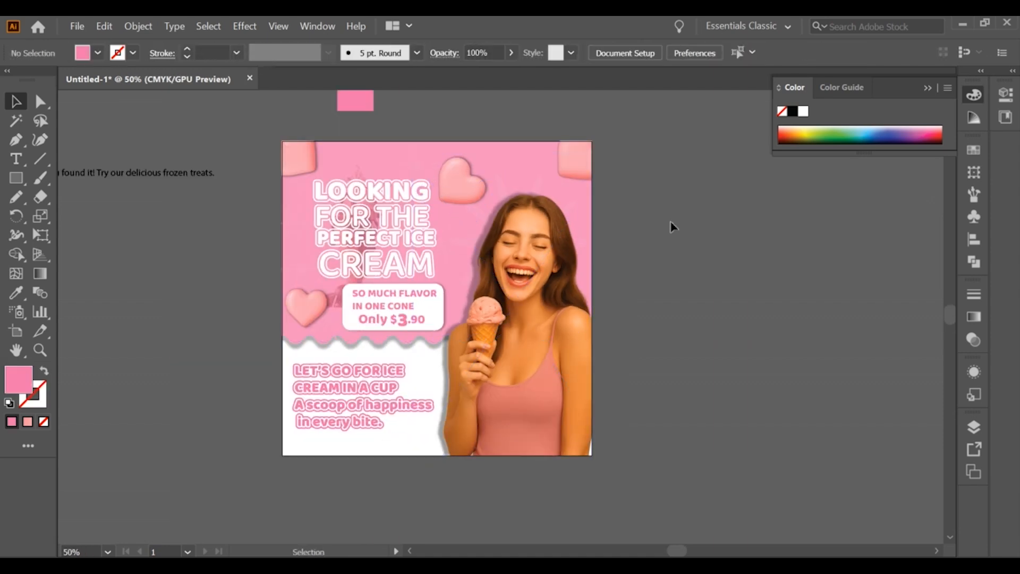
scroll(568, 278, "down", 1)
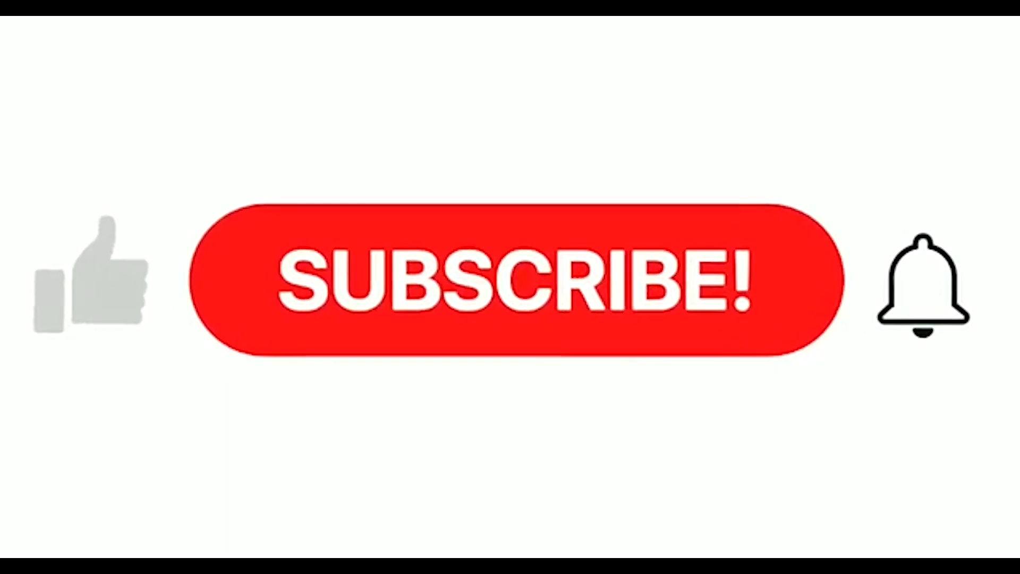